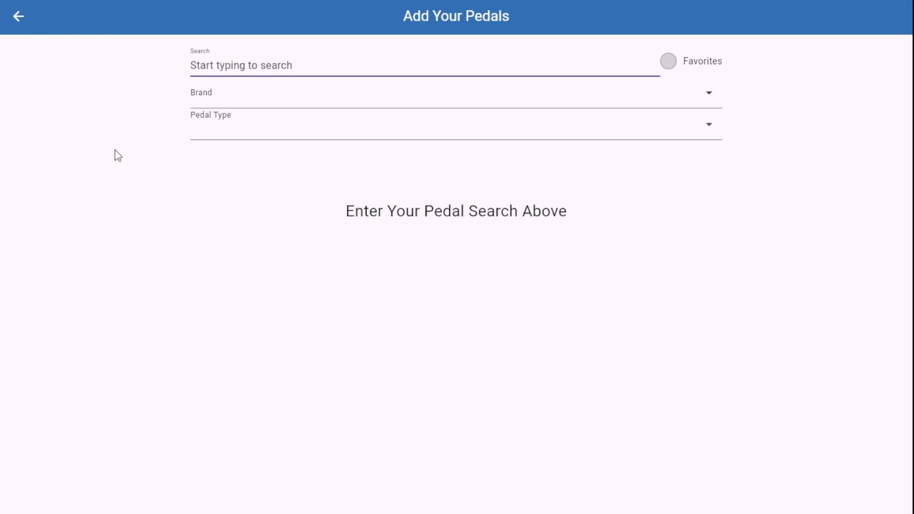
Step: Search the pedal library for "Screamer", and filter the library by the brand BOSS
{"action": "type", "text": "Screamer"}
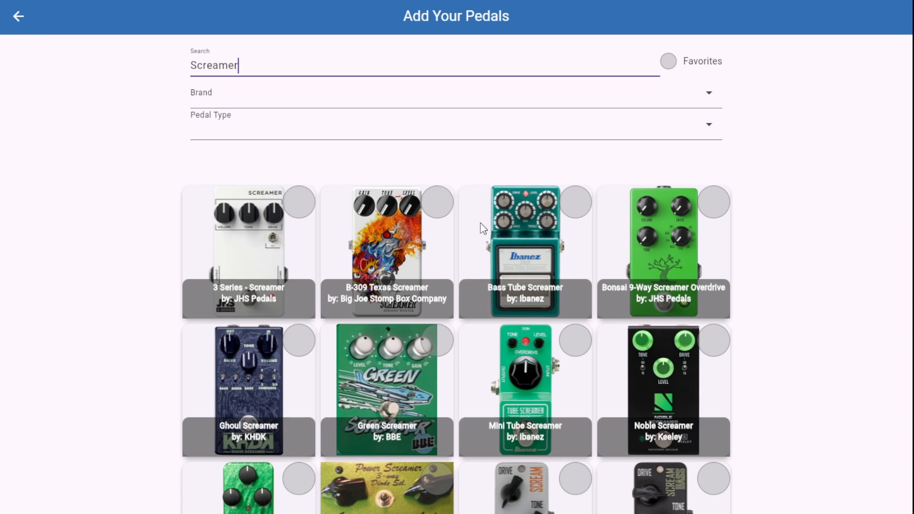
{"action": "left_click", "coordinate": [253, 89]}
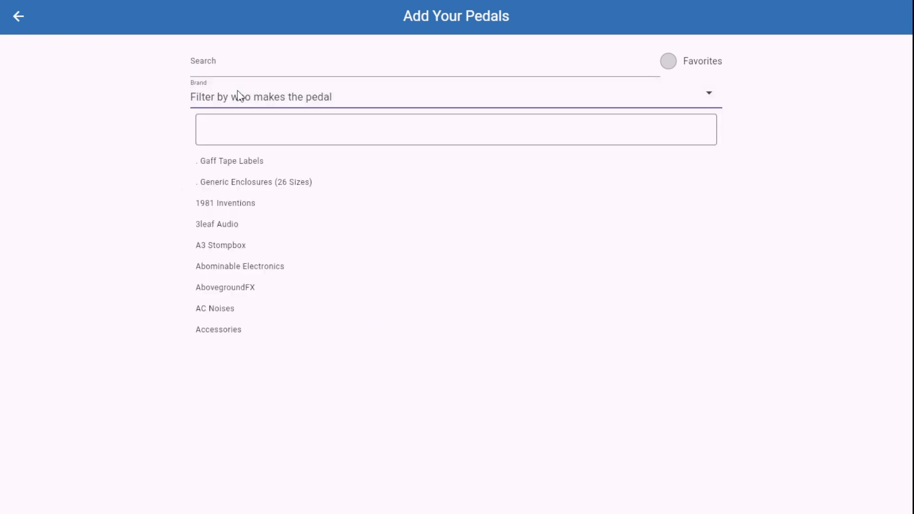
{"action": "left_click", "coordinate": [249, 128]}
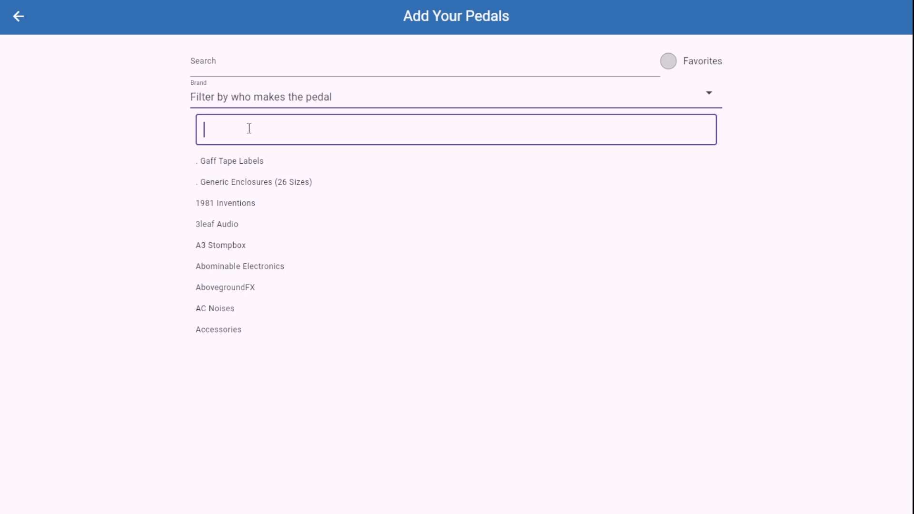
{"action": "scroll", "coordinate": [244, 223], "scroll_direction": "down", "scroll_amount": 2}
{"action": "scroll", "coordinate": [244, 225], "scroll_direction": "up", "scroll_amount": 2}
{"action": "type", "text": "Boss"}
{"action": "left_click", "coordinate": [236, 167]}
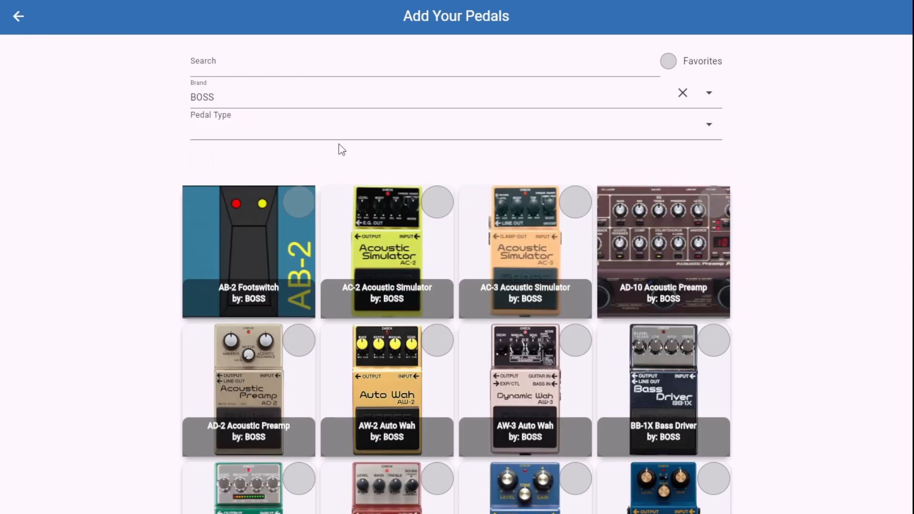
Step: Replace the brand filter with the pedal type Delay
{"action": "left_click", "coordinate": [684, 96]}
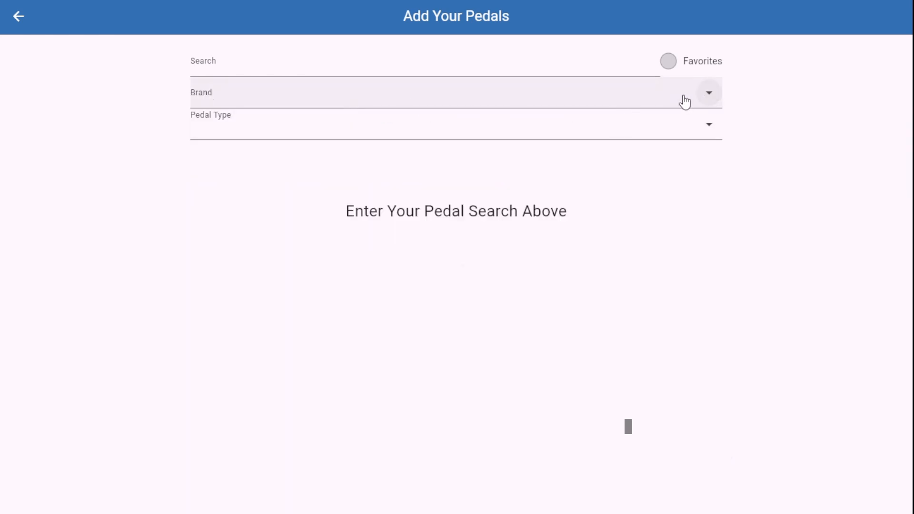
{"action": "left_click", "coordinate": [710, 135]}
{"action": "left_click", "coordinate": [205, 323]}
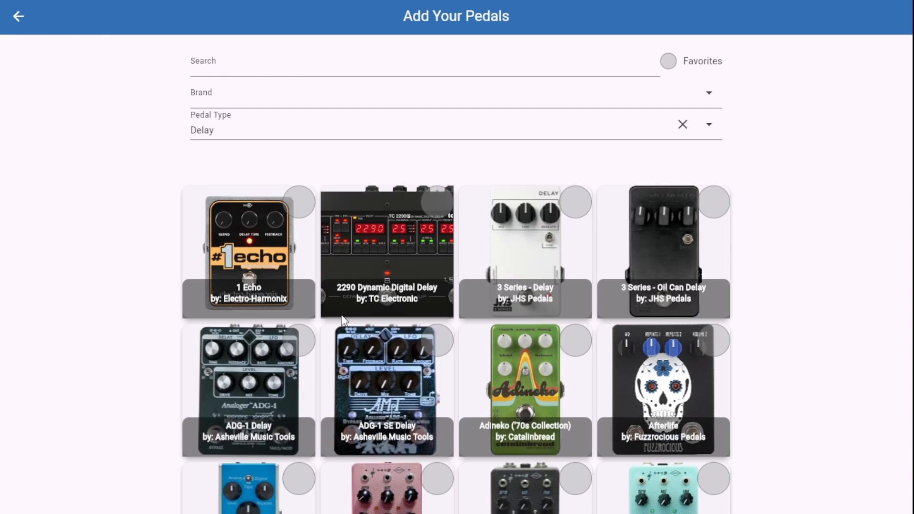
Step: Filter the pedals by brand BOSS and pedal type Distortion, and search them for "Metal"
{"action": "left_click", "coordinate": [682, 125]}
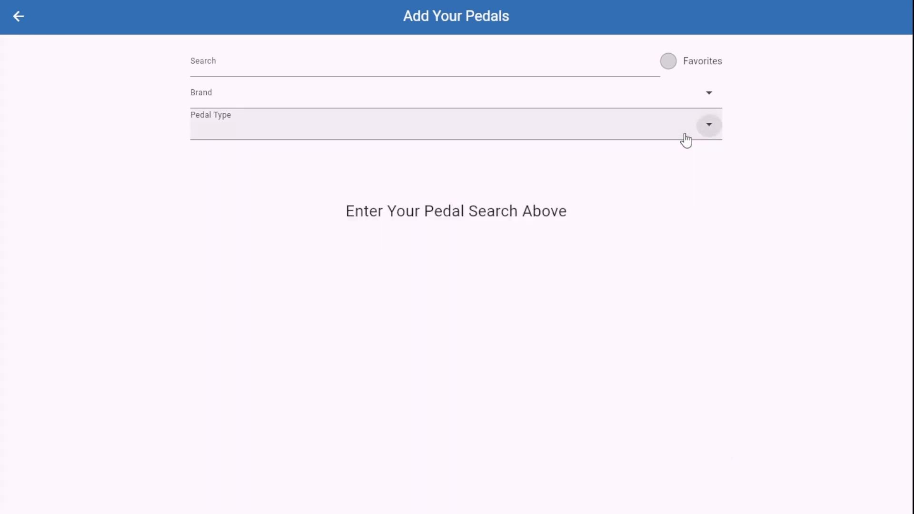
{"action": "left_click", "coordinate": [347, 88]}
{"action": "type", "text": "Boss"}
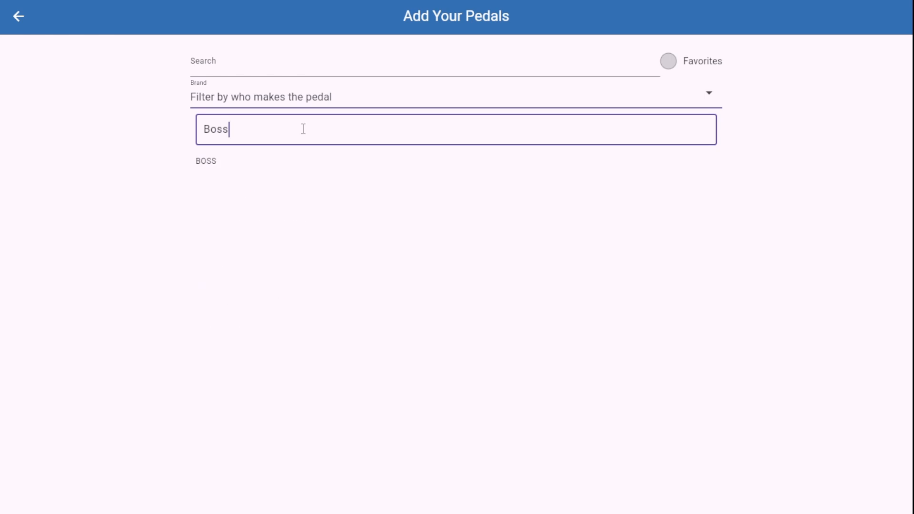
{"action": "left_click", "coordinate": [284, 157]}
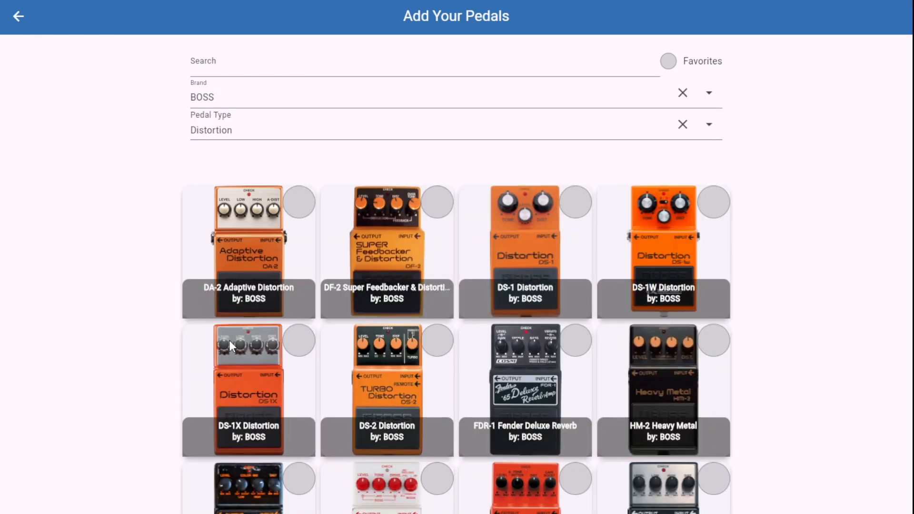
{"action": "left_click", "coordinate": [222, 65]}
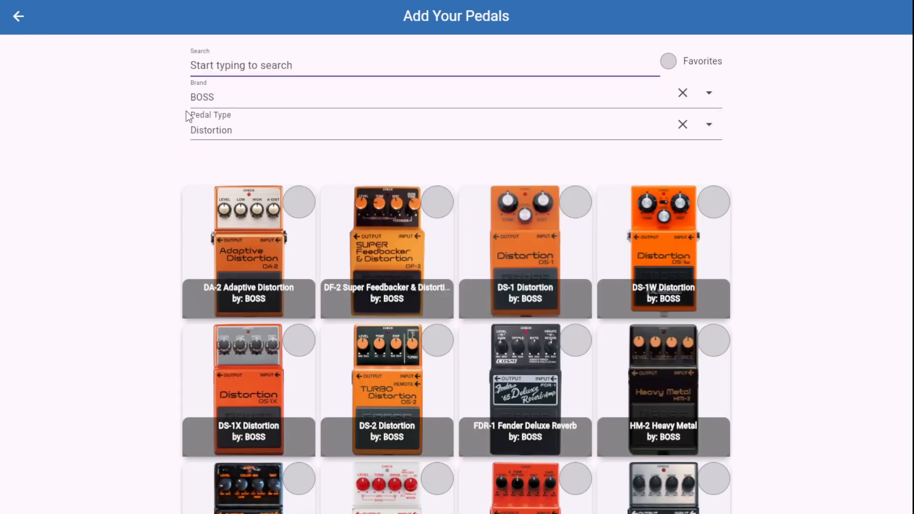
{"action": "type", "text": "Metal"}
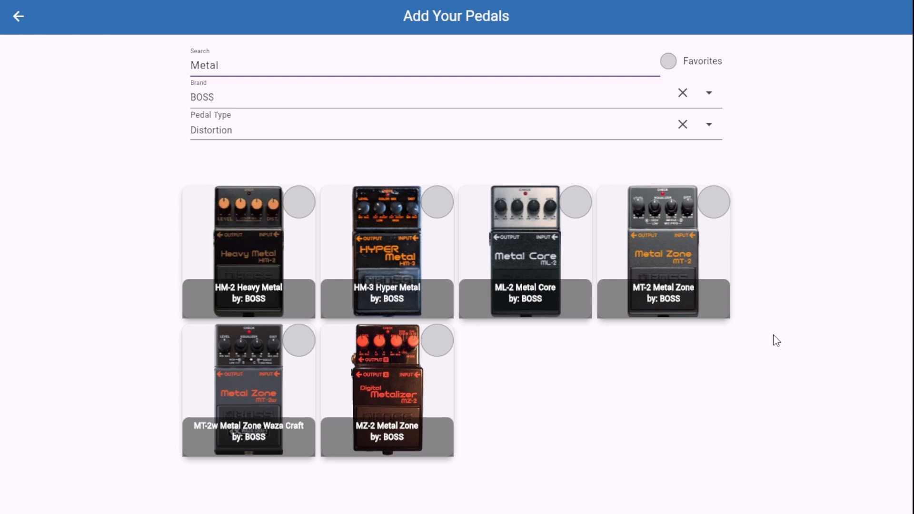
Step: Mark the ML-2 Metal Core pedal as a favorite and restrict the results to favorites
{"action": "left_click", "coordinate": [584, 216]}
{"action": "left_click", "coordinate": [580, 210]}
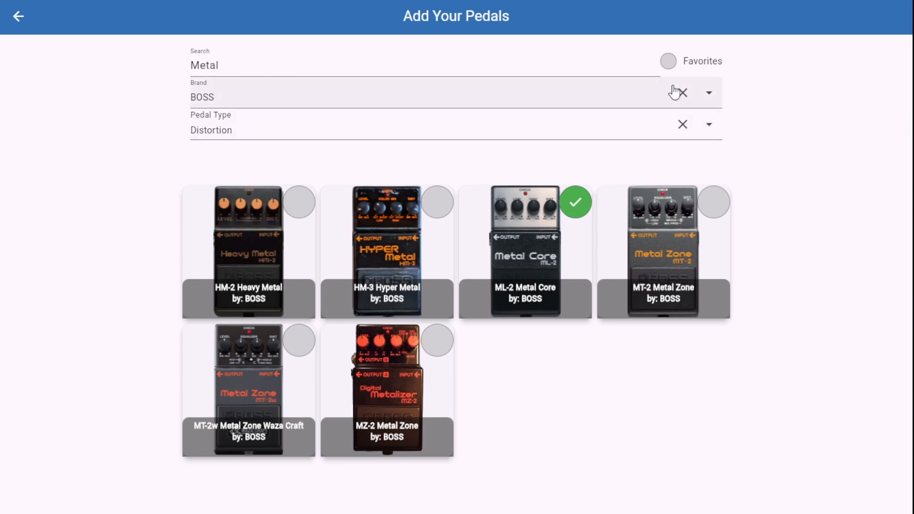
{"action": "left_click", "coordinate": [669, 62]}
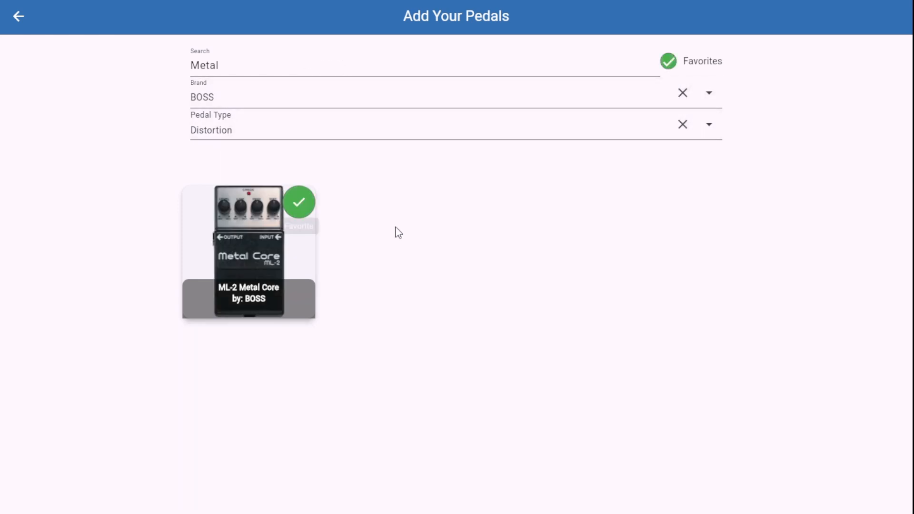
Step: Clear the pedal type filter, the brand filter and the search text
{"action": "left_click", "coordinate": [682, 125]}
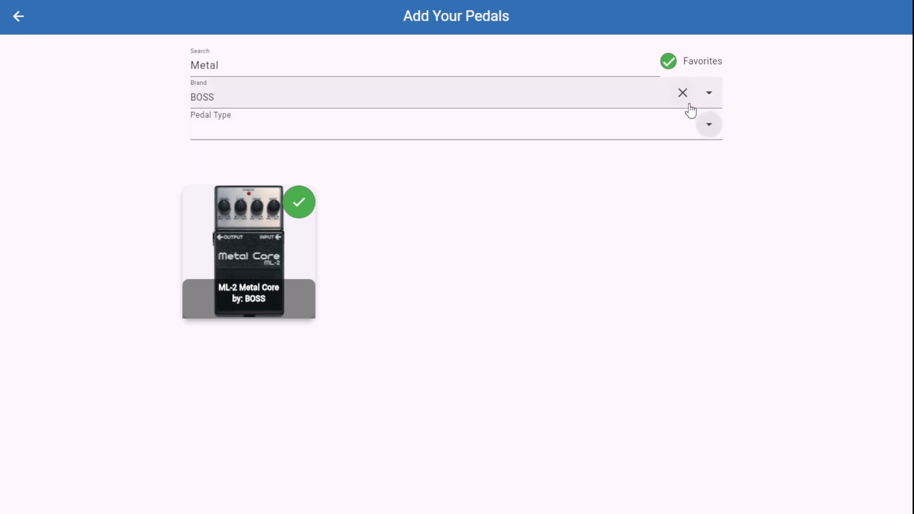
{"action": "left_click", "coordinate": [682, 93]}
{"action": "left_click", "coordinate": [224, 66]}
{"action": "left_click_drag", "start_coordinate": [224, 65], "coordinate": [148, 68]}
{"action": "key", "text": "BackSpace"}
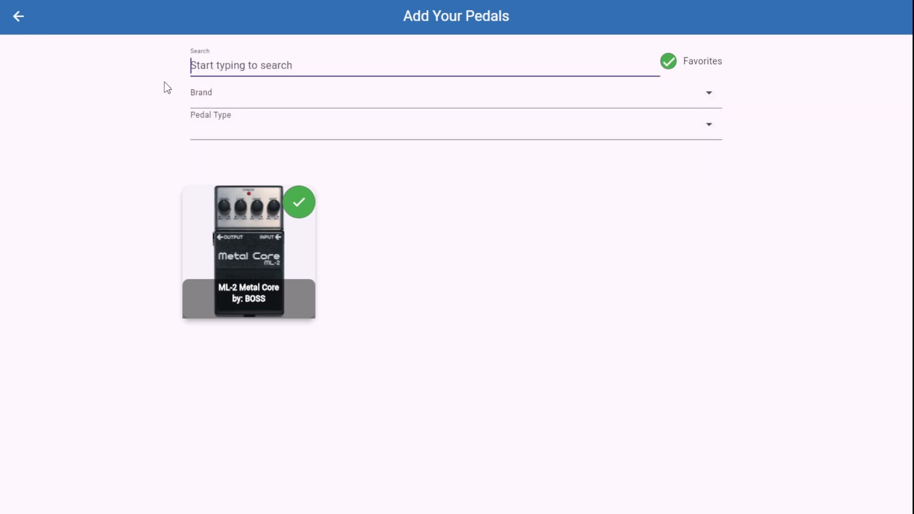
Step: Filter the pedals by brand Pedaltrain and mark Daylight Overdrive and Nightlight Distortion as favorites
{"action": "left_click", "coordinate": [334, 95]}
{"action": "type", "text": "Pedaltrain"}
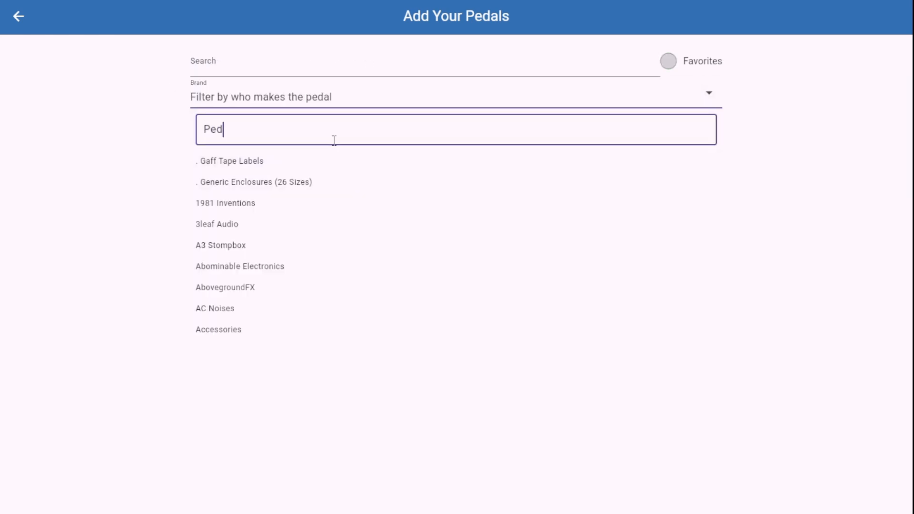
{"action": "left_click", "coordinate": [333, 162]}
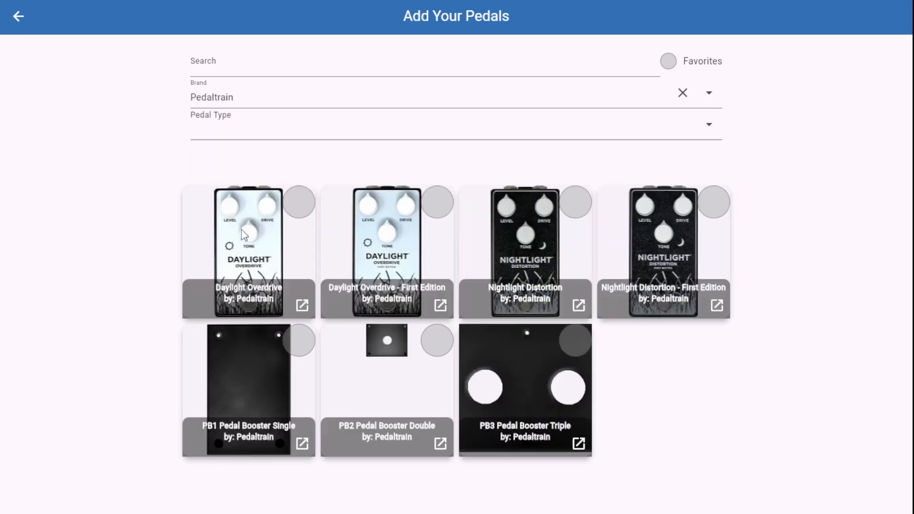
{"action": "left_click", "coordinate": [299, 200]}
Step: List only the favorite pedals and add Daylight Overdrive, ML-2 Metal Core and Nightlight Distortion to the pedalboard
{"action": "left_click", "coordinate": [682, 93]}
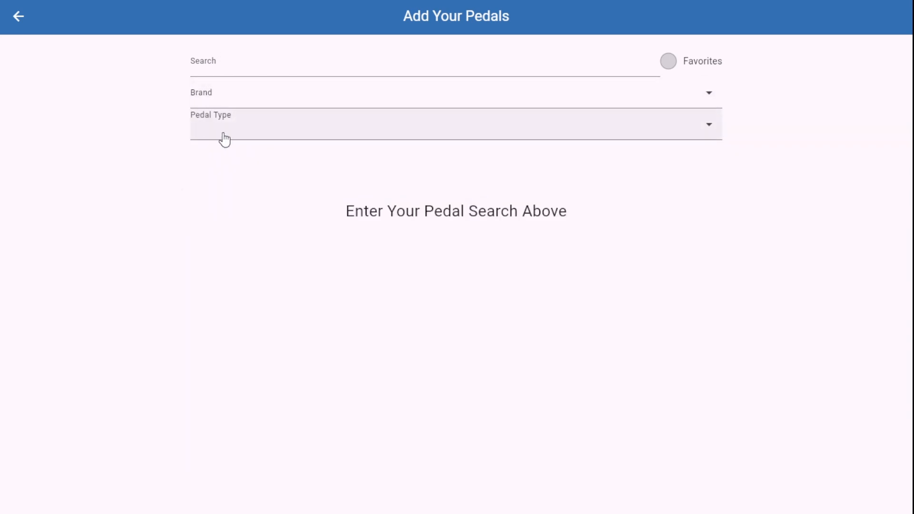
{"action": "left_click", "coordinate": [672, 66]}
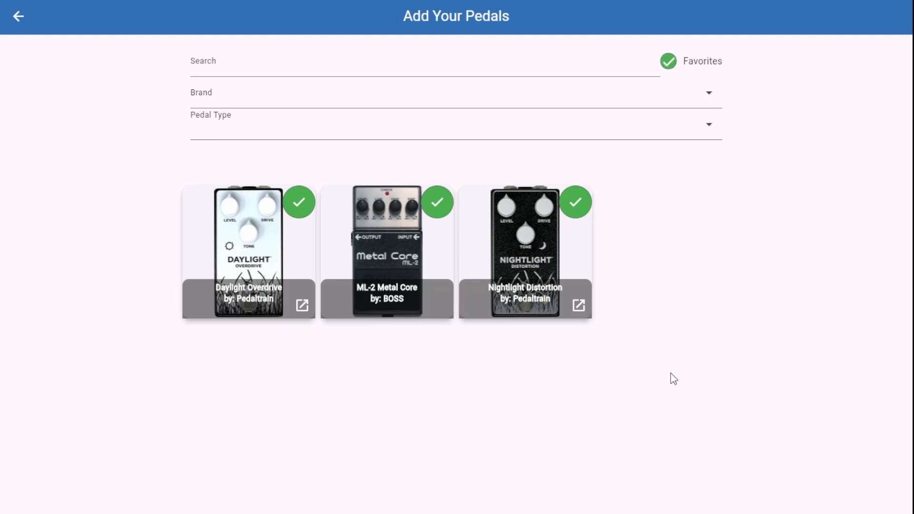
{"action": "left_click", "coordinate": [383, 224]}
{"action": "left_click", "coordinate": [533, 250]}
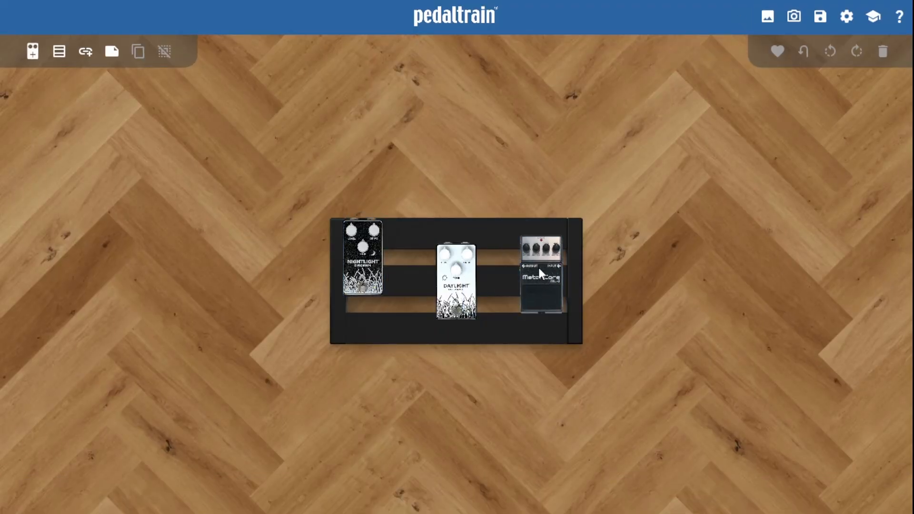
Step: Add a Metro 20 pedalboard and place it directly above the existing board
{"action": "left_click", "coordinate": [60, 55]}
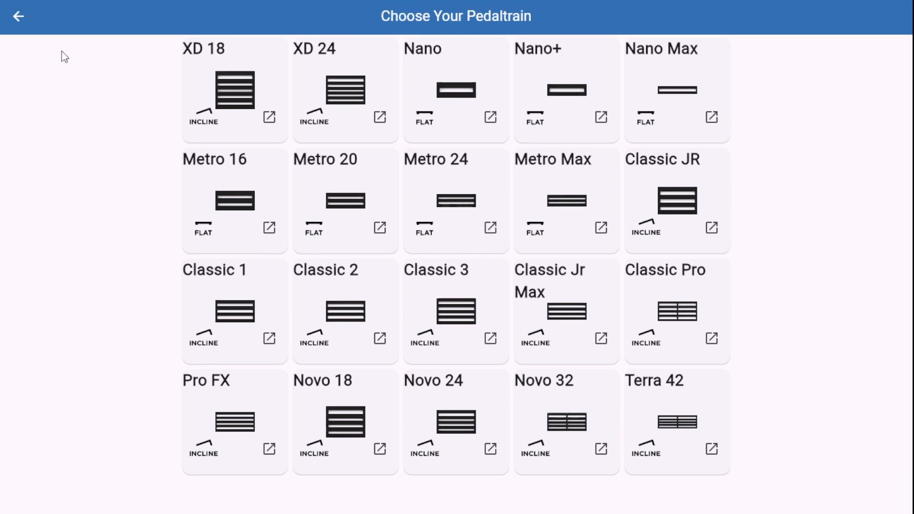
{"action": "left_click", "coordinate": [367, 198]}
{"action": "left_click_drag", "start_coordinate": [306, 282], "coordinate": [307, 144]}
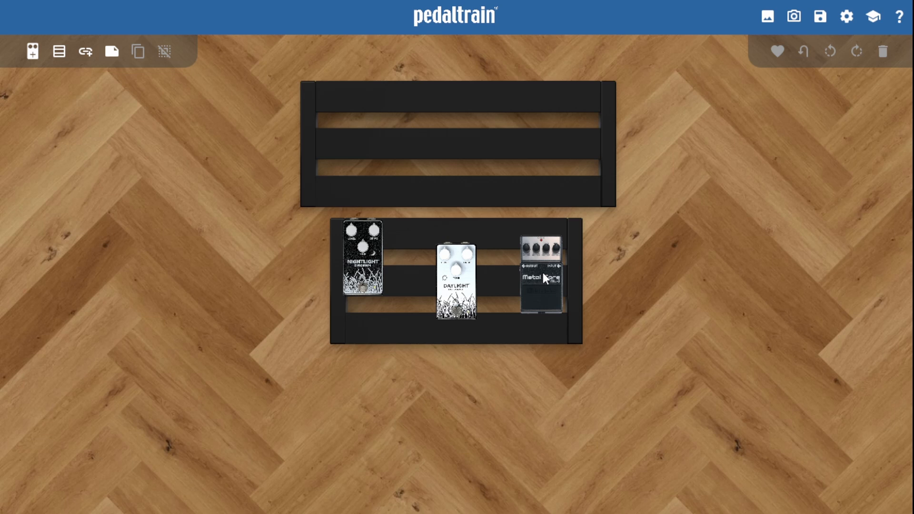
Step: Duplicate the Nightlight, Daylight and Metal Core pedals and place the copies on the upper board
{"action": "left_click", "coordinate": [364, 258]}
{"action": "left_click", "coordinate": [456, 280], "text": "shift"}
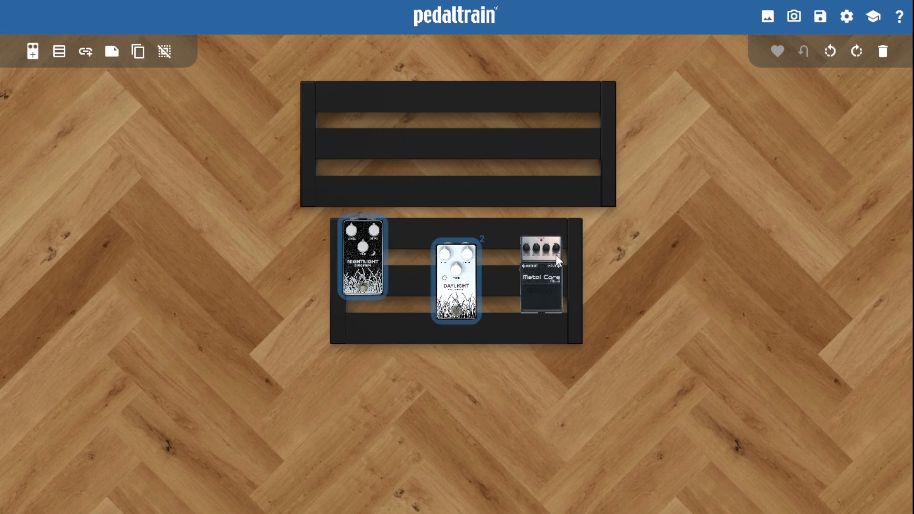
{"action": "left_click", "coordinate": [555, 255], "text": "shift"}
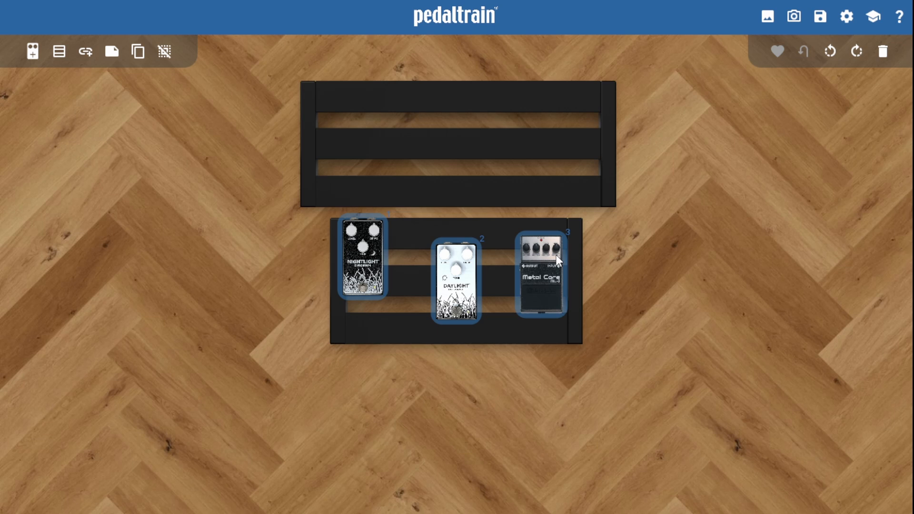
{"action": "left_click", "coordinate": [139, 53]}
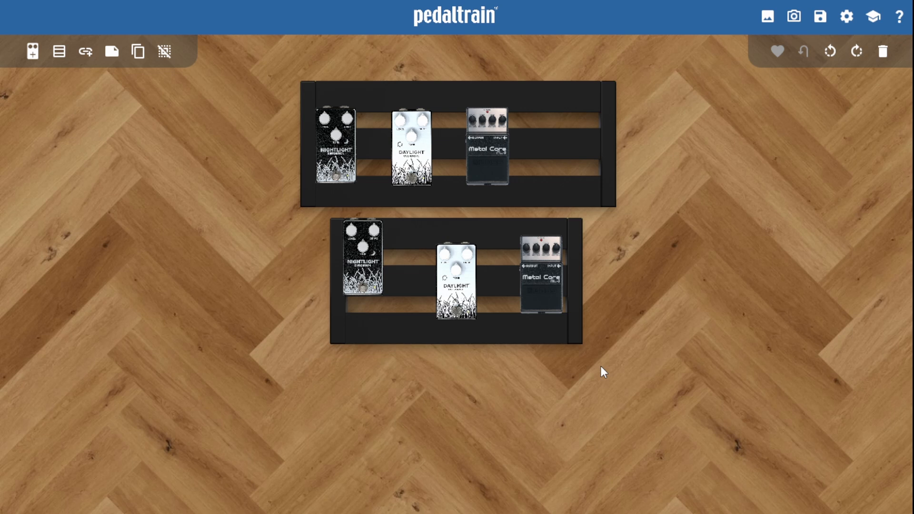
Step: Select the three pedals on the lower board together, and clear the selection
{"action": "left_click", "coordinate": [367, 249]}
{"action": "left_click", "coordinate": [476, 305]}
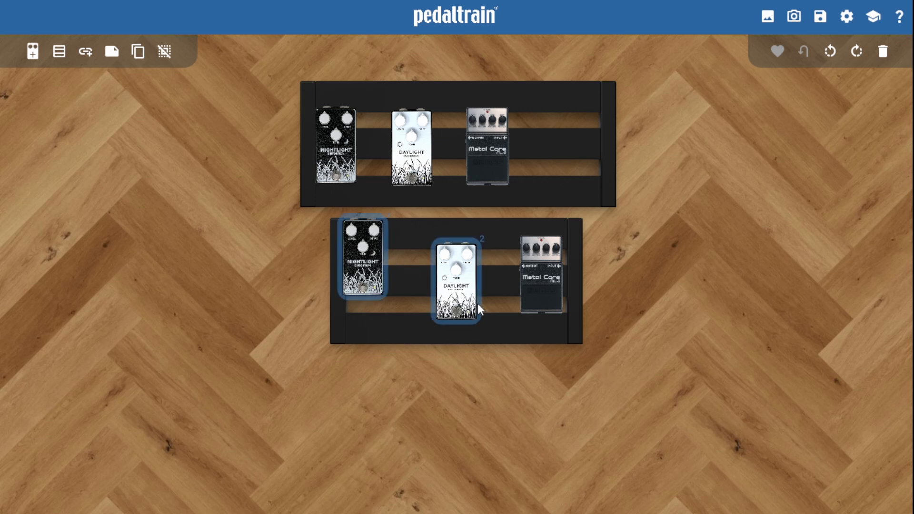
{"action": "left_click", "coordinate": [534, 291]}
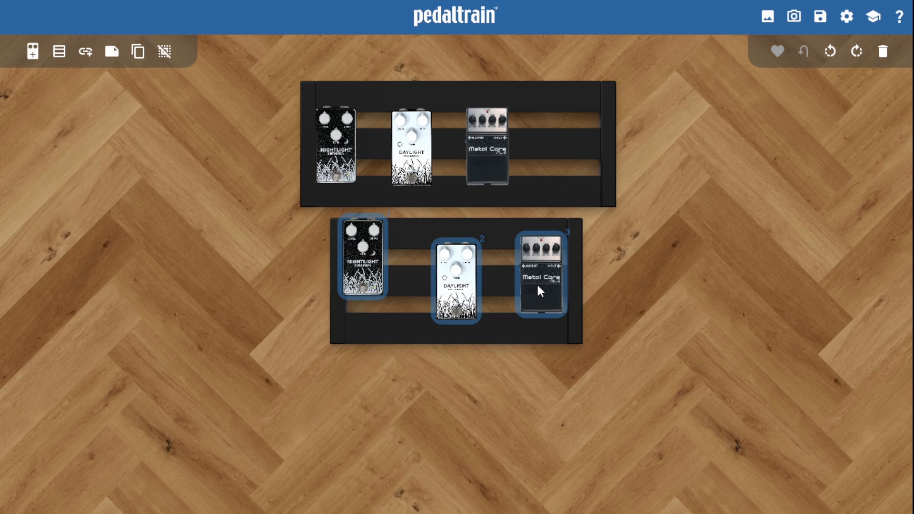
{"action": "left_click", "coordinate": [162, 53]}
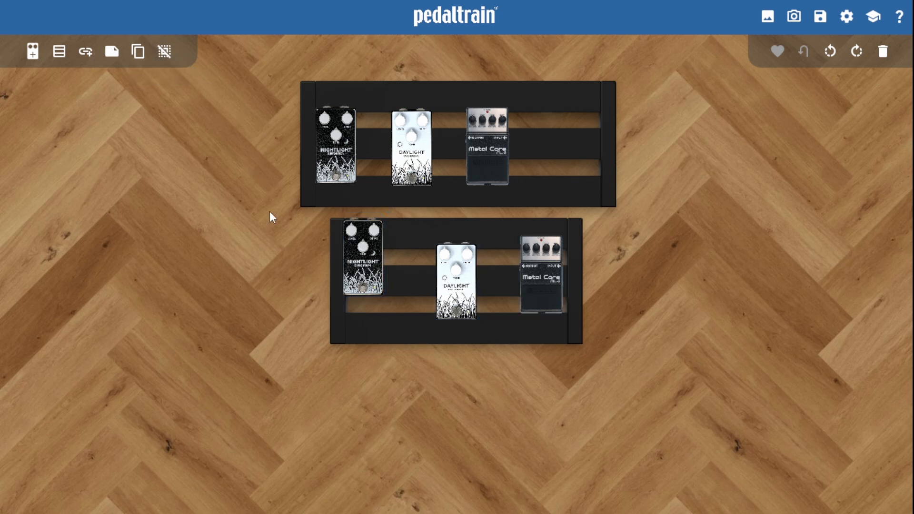
Step: Delete the lower board with its three pedals, and move the remaining board and pedals down to the middle of the workspace
{"action": "left_click_drag", "start_coordinate": [270, 212], "coordinate": [641, 394]}
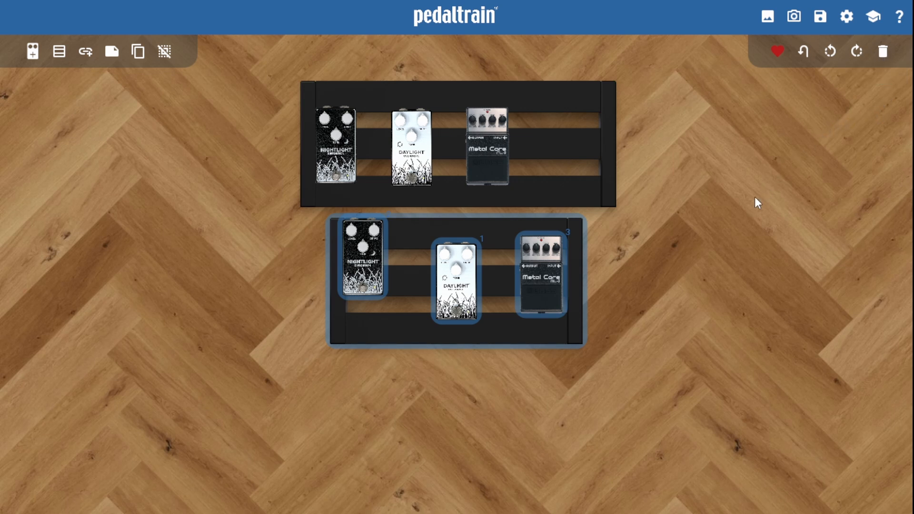
{"action": "key", "text": "Delete"}
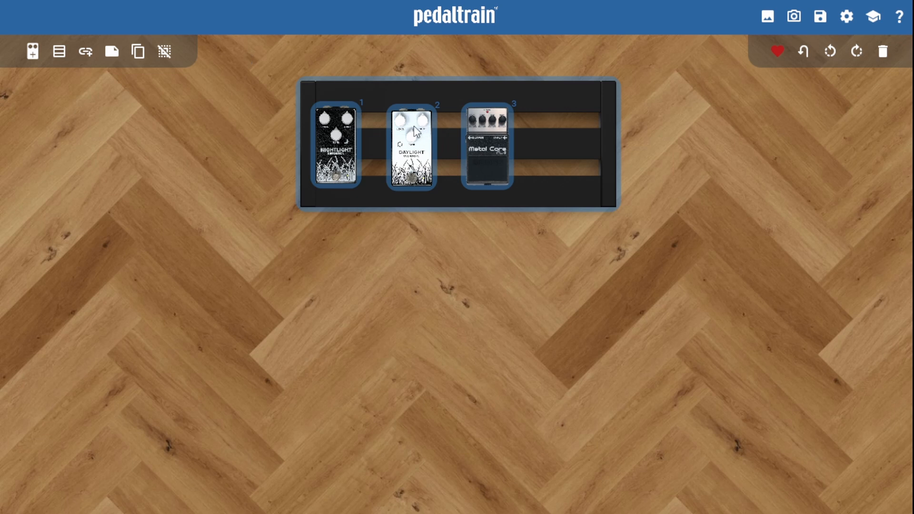
{"action": "left_click_drag", "start_coordinate": [415, 132], "coordinate": [412, 267]}
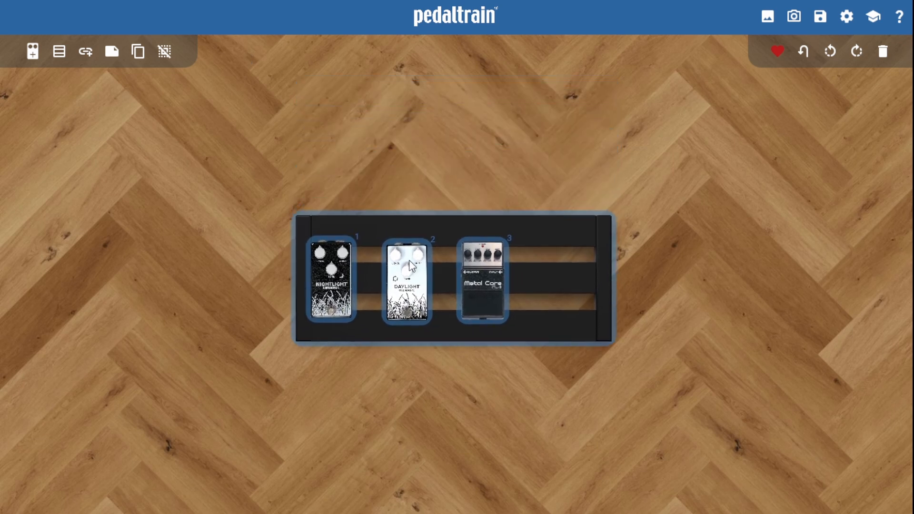
{"action": "left_click", "coordinate": [406, 169]}
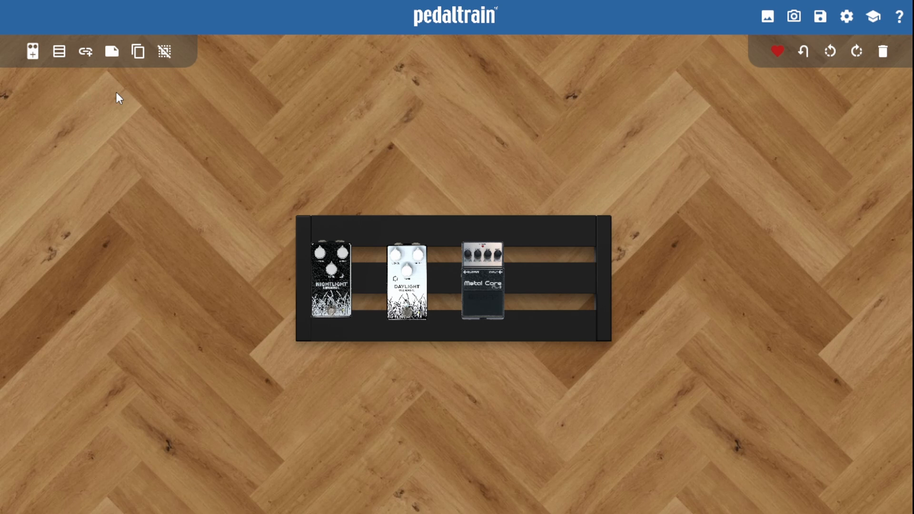
Step: Add a sticky note reading "Guitar" with a cyan background and place it to the right of the pedalboard
{"action": "left_click", "coordinate": [112, 52]}
{"action": "left_click", "coordinate": [394, 180]}
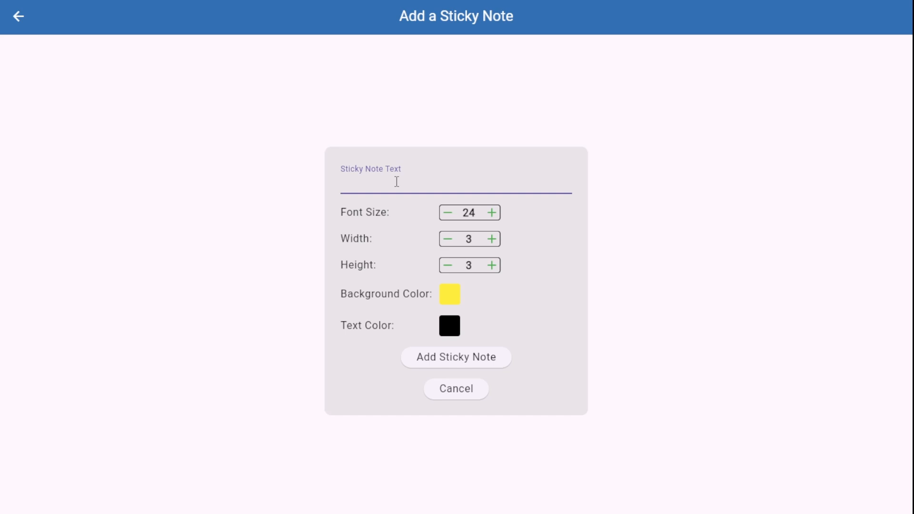
{"action": "type", "text": "Guitar"}
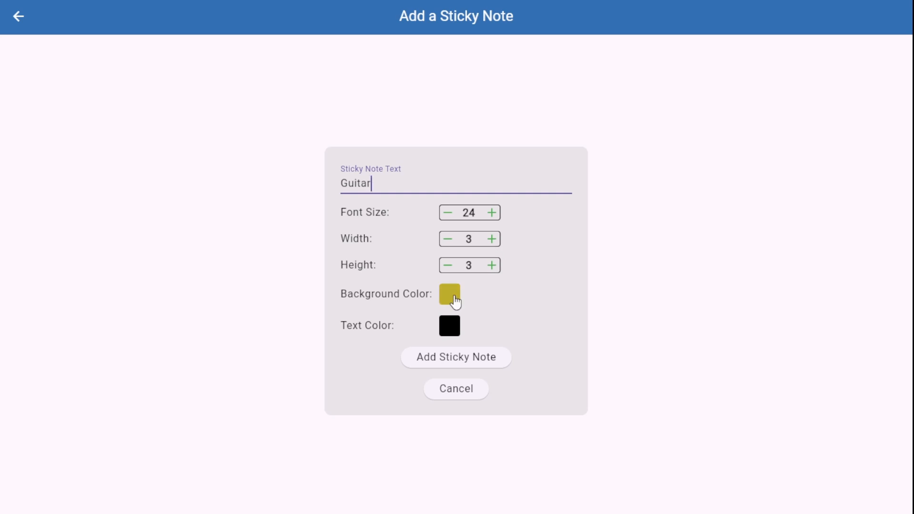
{"action": "left_click", "coordinate": [454, 299]}
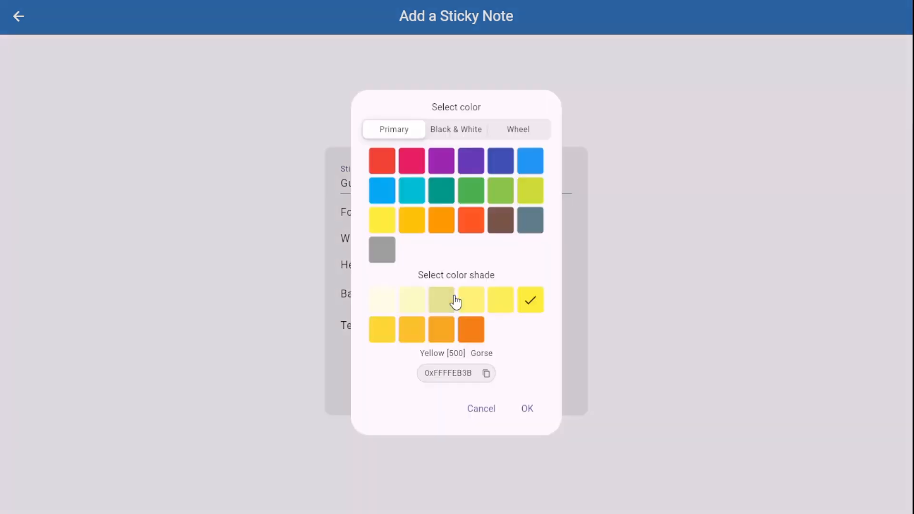
{"action": "left_click", "coordinate": [410, 194]}
{"action": "left_click", "coordinate": [527, 409]}
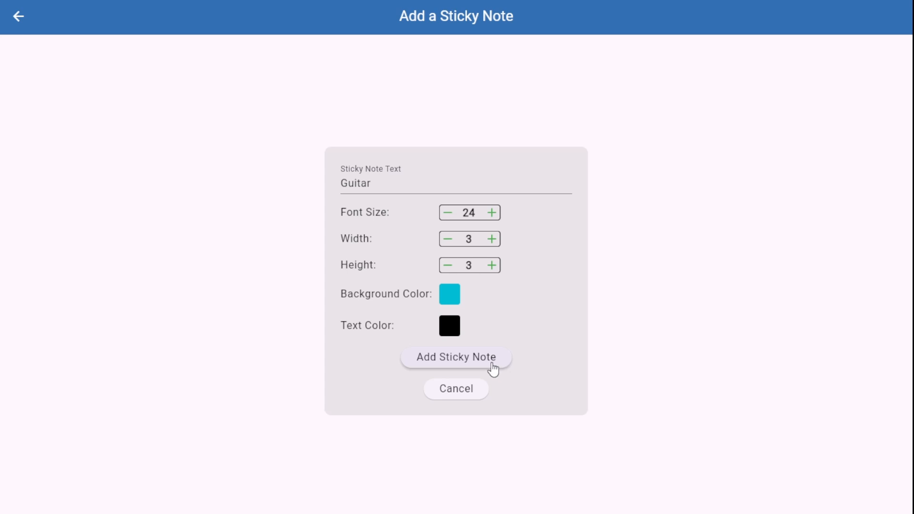
{"action": "left_click", "coordinate": [489, 364]}
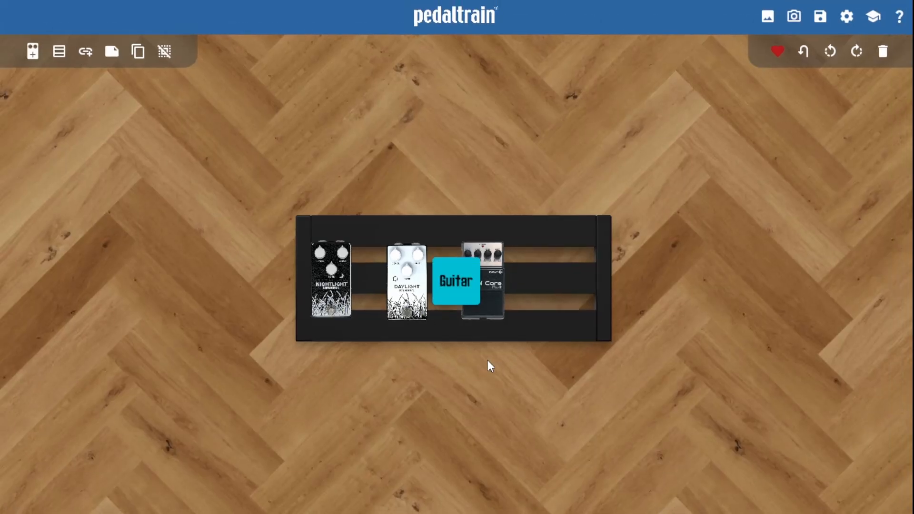
{"action": "left_click_drag", "start_coordinate": [459, 288], "coordinate": [675, 246]}
{"action": "left_click", "coordinate": [686, 321]}
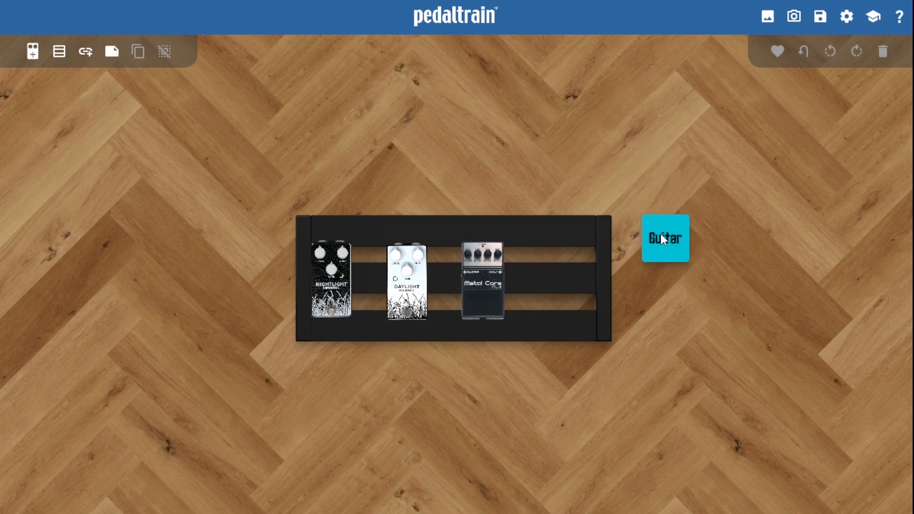
Step: Change the Guitar sticky note's background color to purple and move the note slightly down beside the board
{"action": "double_click", "coordinate": [662, 235]}
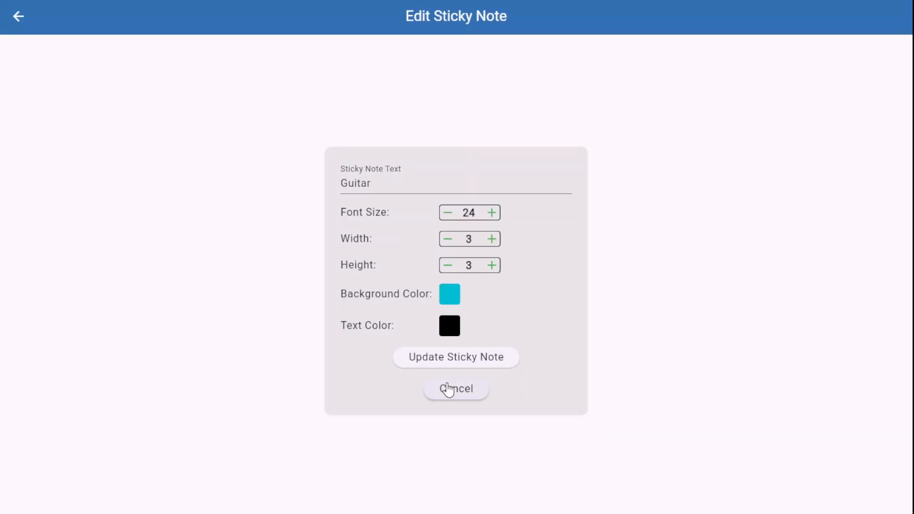
{"action": "left_click", "coordinate": [449, 324]}
{"action": "left_click", "coordinate": [441, 173]}
{"action": "left_click", "coordinate": [457, 361]}
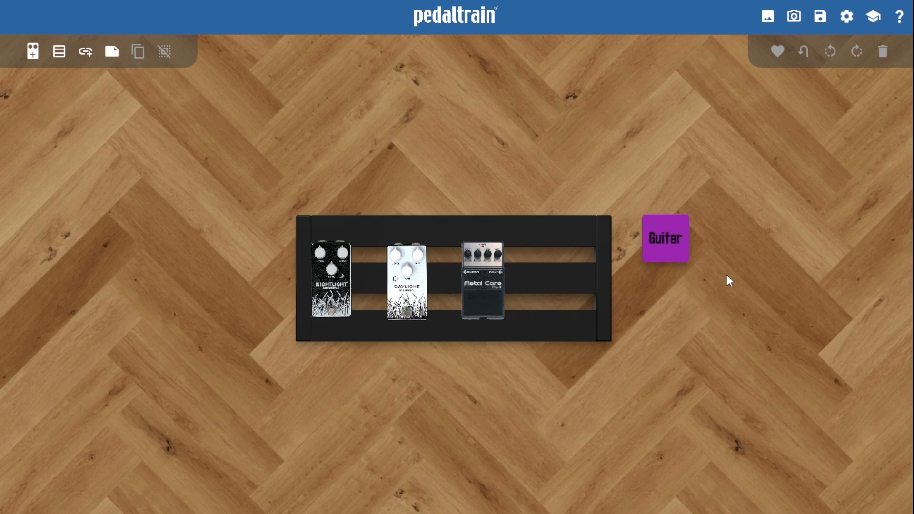
{"action": "left_click_drag", "start_coordinate": [665, 239], "coordinate": [668, 275]}
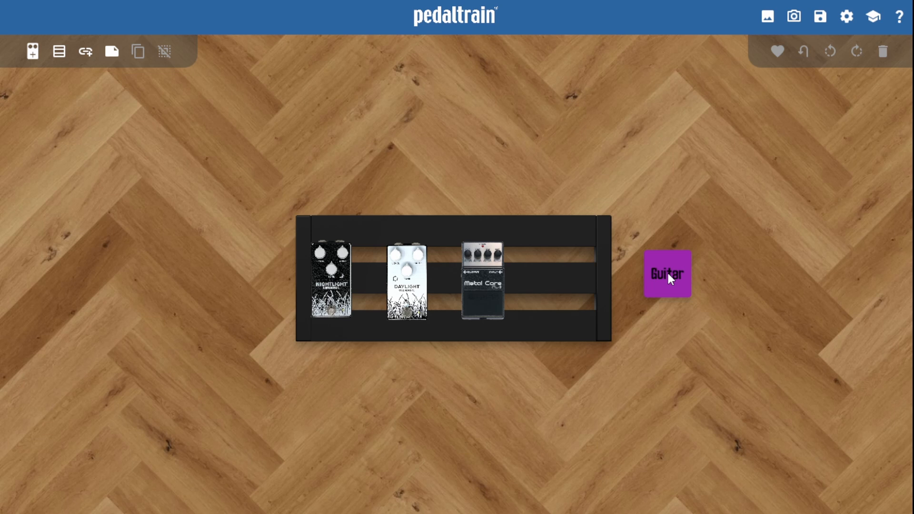
Step: Add a connection from the Guitar sticky note to the Metal Core pedal
{"action": "left_click", "coordinate": [668, 276]}
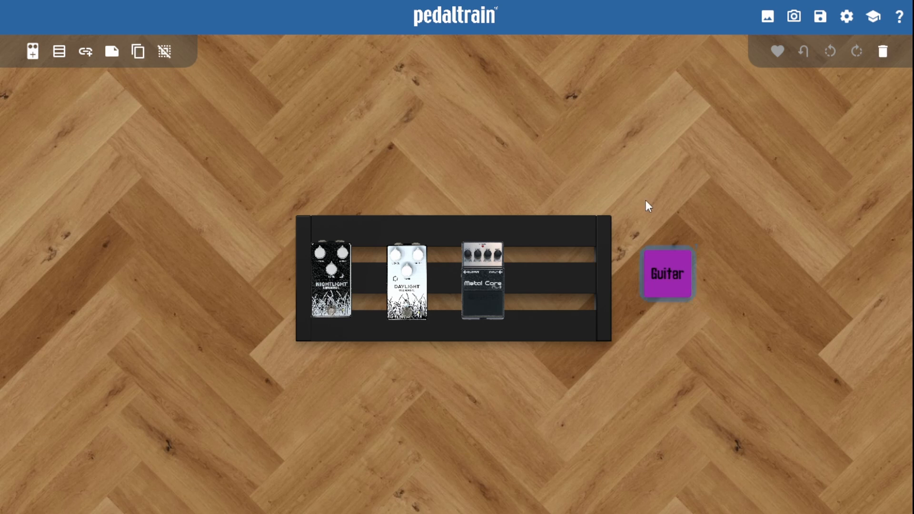
{"action": "left_click", "coordinate": [486, 281]}
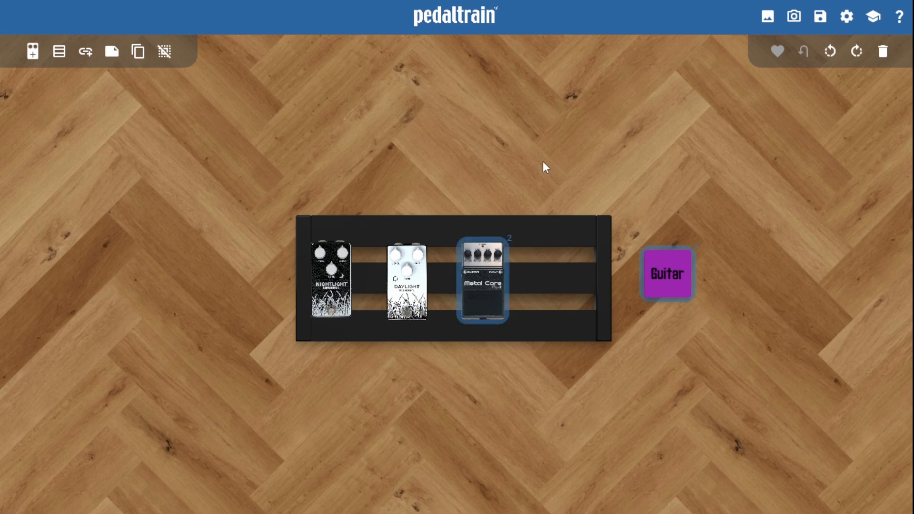
{"action": "left_click", "coordinate": [86, 54]}
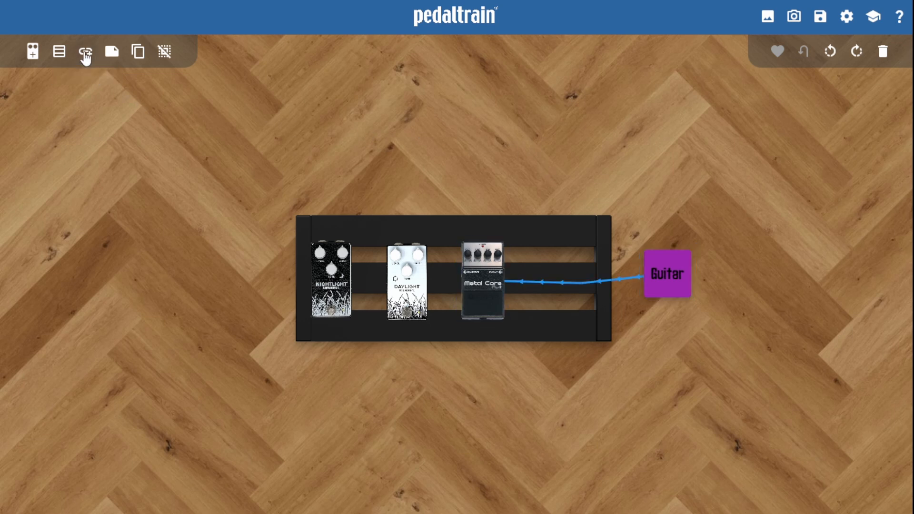
Step: Connect the Metal Core pedal to the Daylight pedal and on to the Nightlight pedal in one chain
{"action": "left_click", "coordinate": [490, 279]}
{"action": "left_click", "coordinate": [393, 284]}
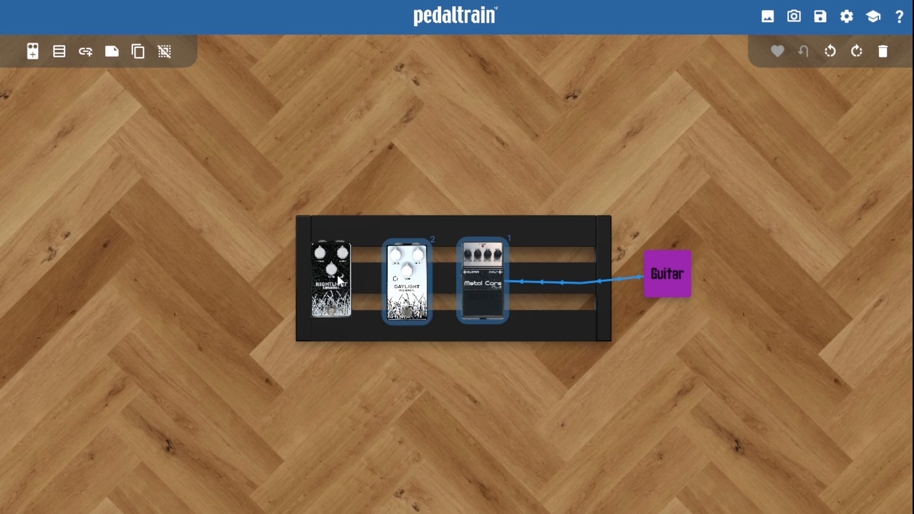
{"action": "left_click", "coordinate": [339, 281]}
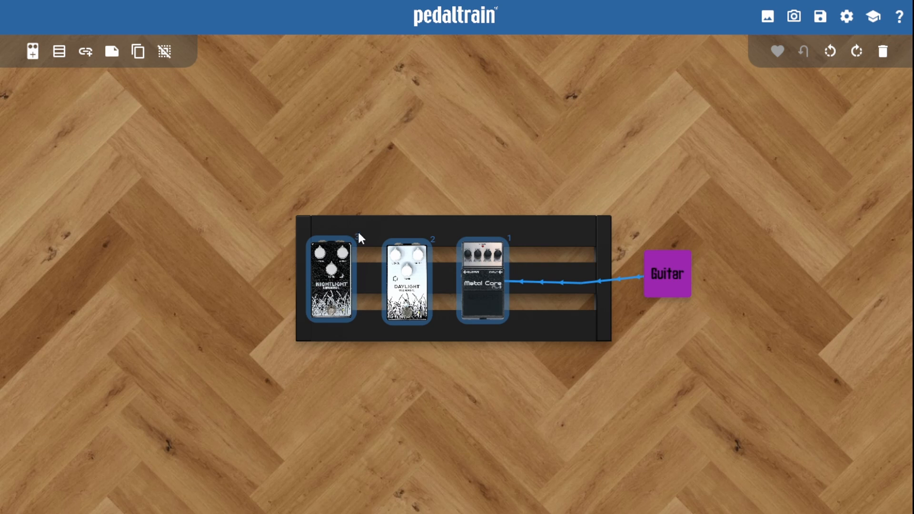
{"action": "left_click", "coordinate": [85, 56]}
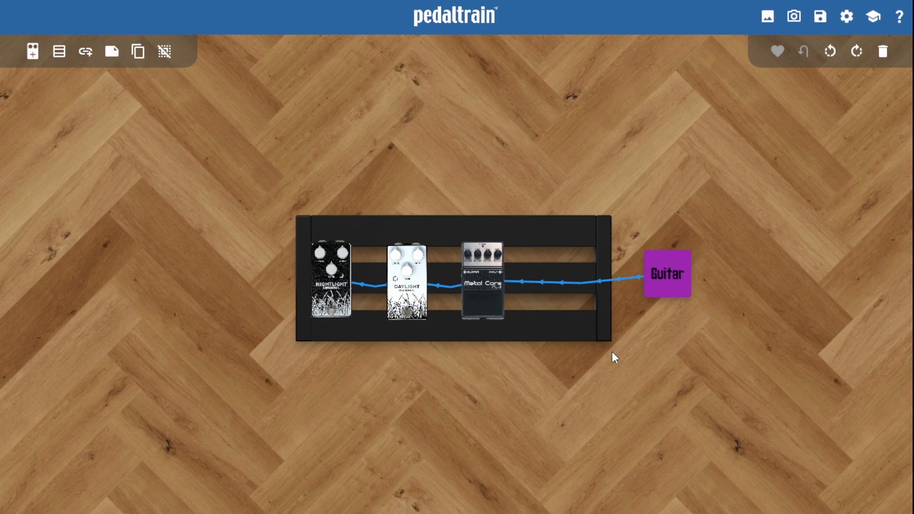
Step: Turn on the on-screen view controls in the settings
{"action": "scroll", "coordinate": [612, 351], "scroll_direction": "up", "scroll_amount": 3}
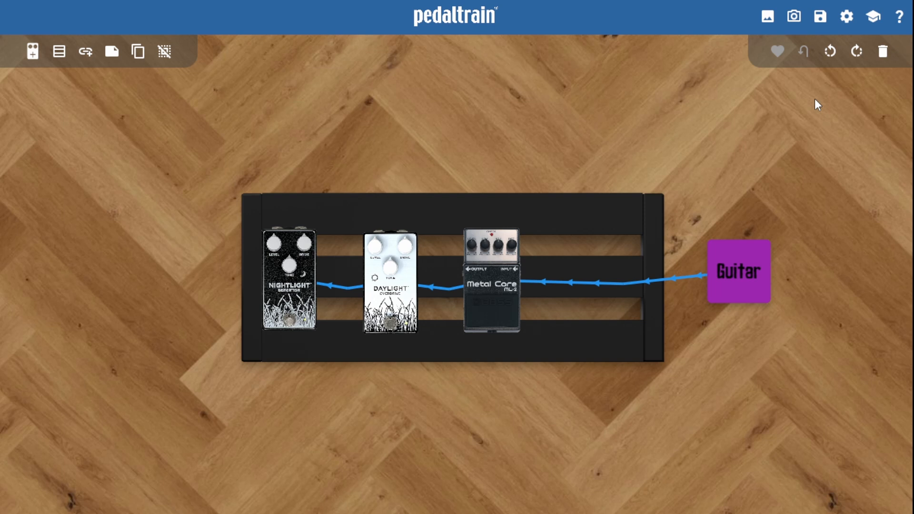
{"action": "left_click", "coordinate": [846, 19]}
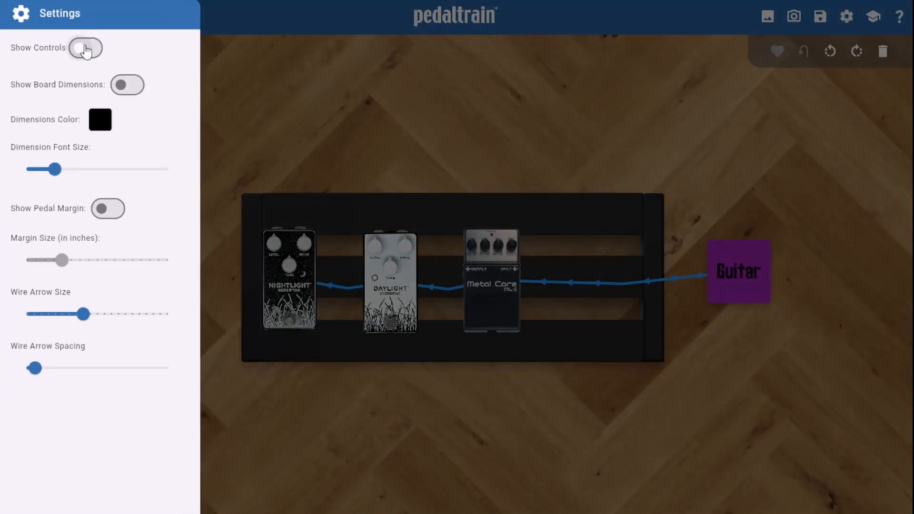
{"action": "left_click", "coordinate": [88, 50]}
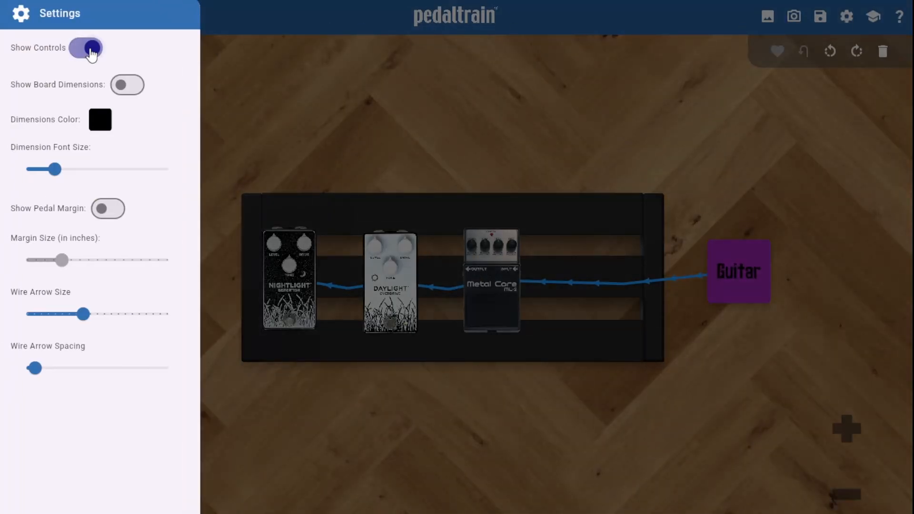
{"action": "left_click", "coordinate": [349, 85]}
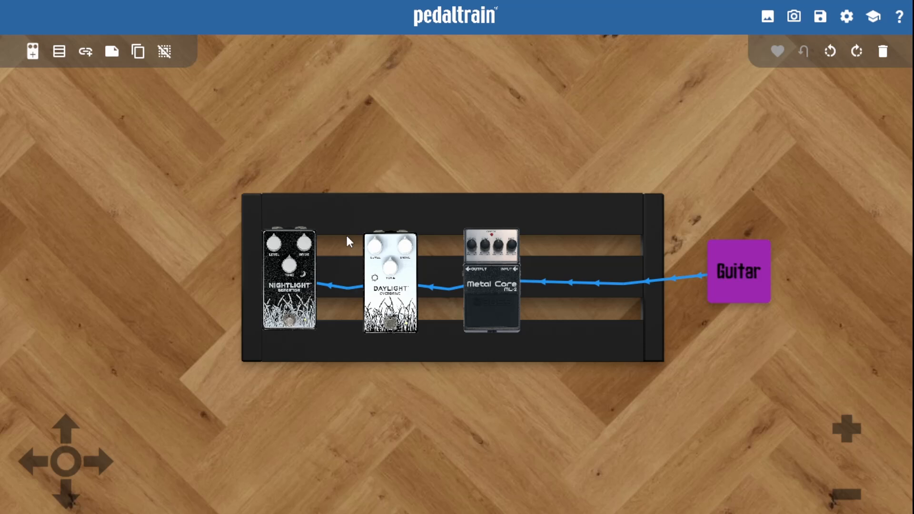
Step: Try the on-screen controls by zooming in and out, panning the workspace and recentering the view
{"action": "left_click", "coordinate": [844, 431]}
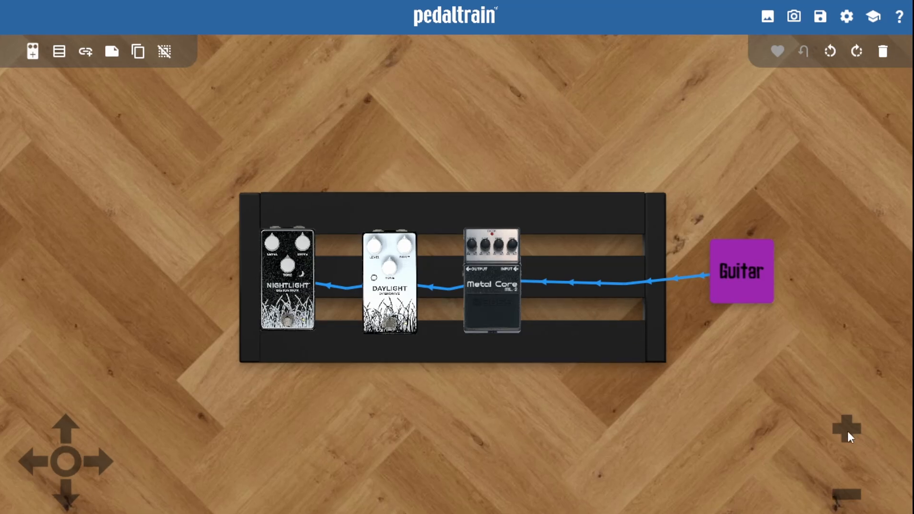
{"action": "left_click", "coordinate": [849, 497]}
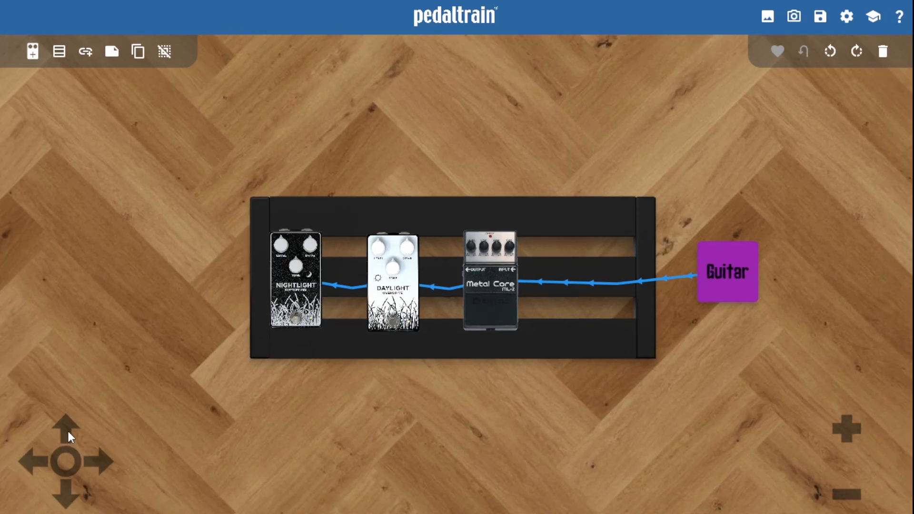
{"action": "left_click", "coordinate": [67, 429]}
{"action": "left_click", "coordinate": [69, 501]}
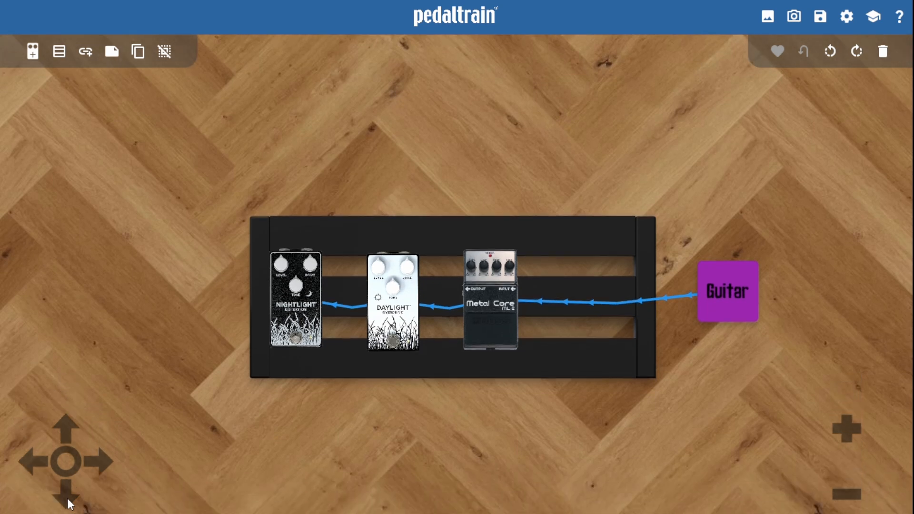
{"action": "left_click", "coordinate": [64, 466]}
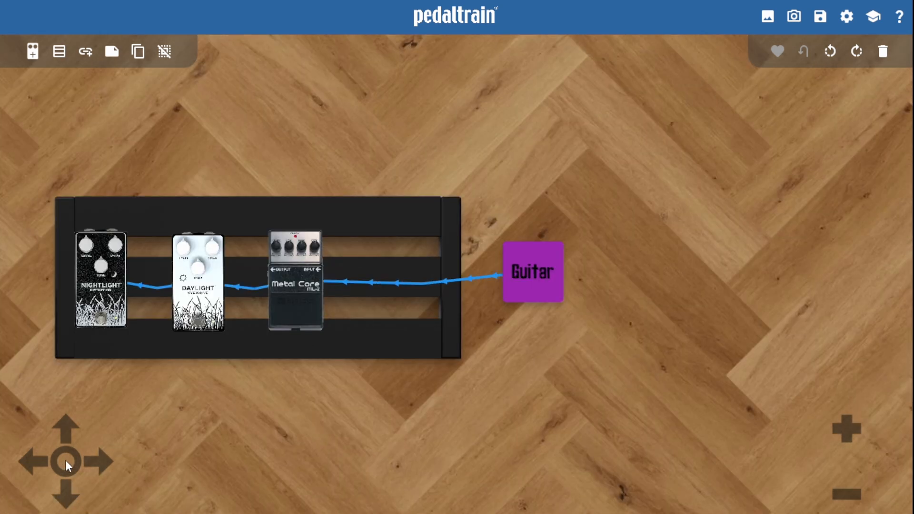
{"action": "left_click", "coordinate": [65, 462]}
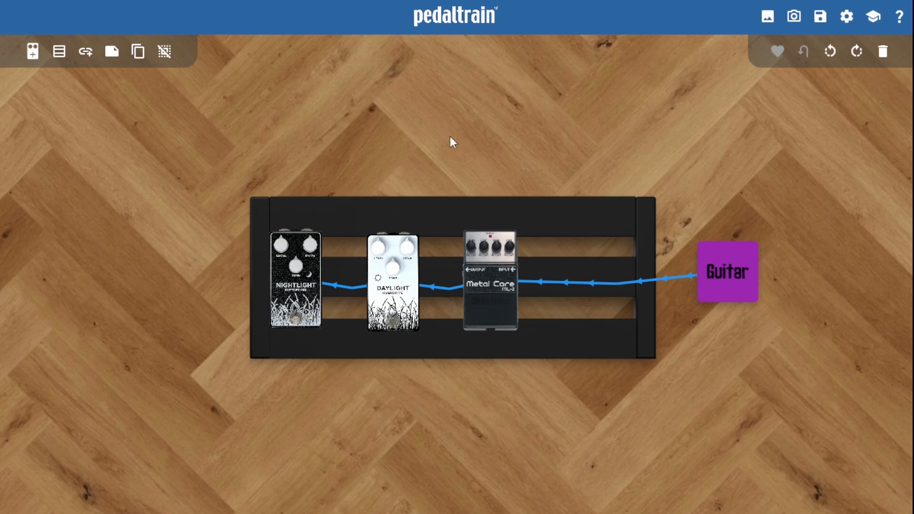
Step: Pull the Guitar wire's bend point above the board, add a second bend point and level it with the first
{"action": "left_click_drag", "start_coordinate": [537, 104], "coordinate": [412, 142]}
{"action": "scroll", "coordinate": [299, 354], "scroll_direction": "up", "scroll_amount": 4}
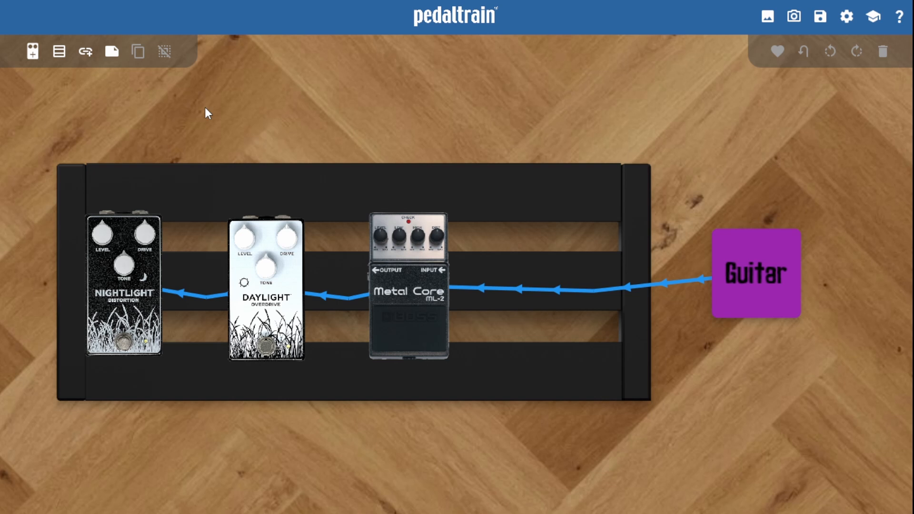
{"action": "left_click", "coordinate": [180, 292]}
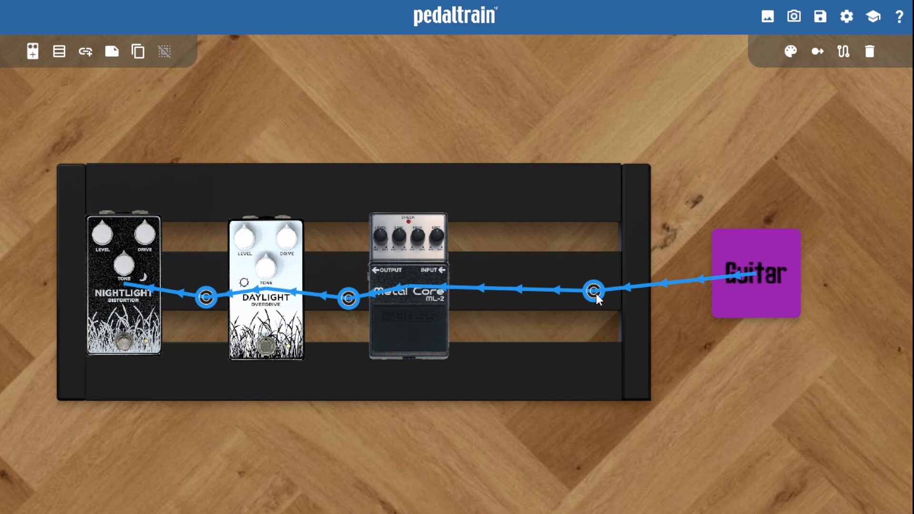
{"action": "left_click_drag", "start_coordinate": [596, 293], "coordinate": [653, 111]}
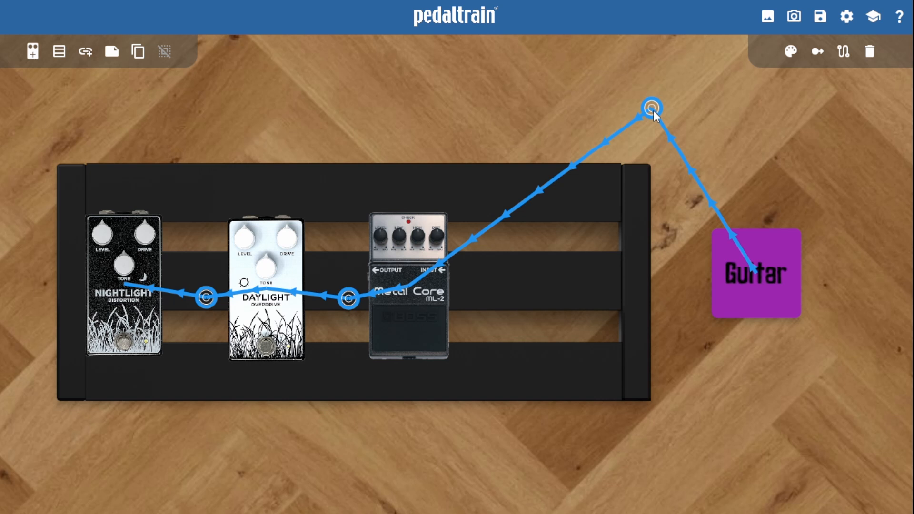
{"action": "double_click", "coordinate": [652, 111]}
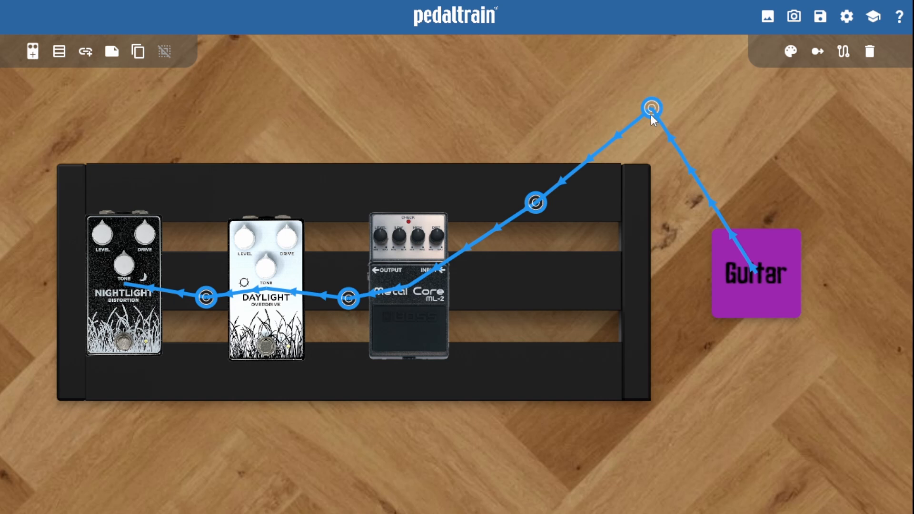
{"action": "left_click_drag", "start_coordinate": [536, 201], "coordinate": [539, 108]}
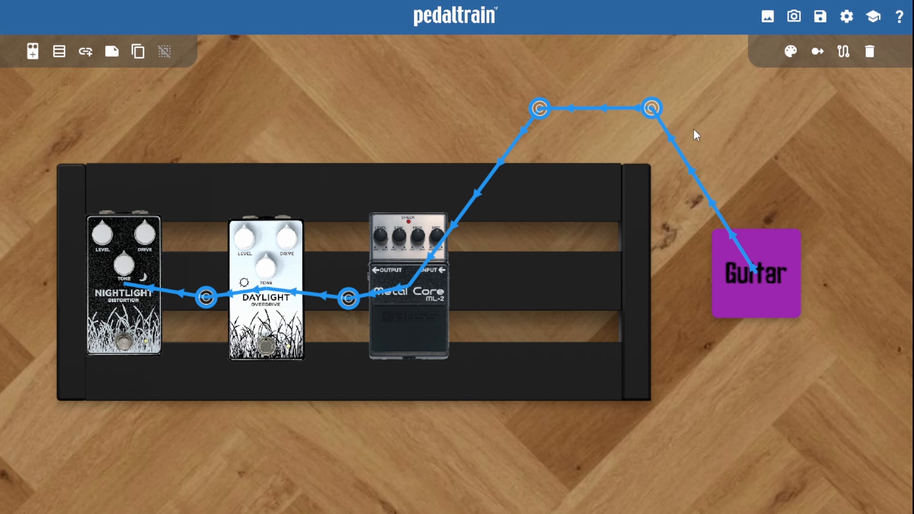
Step: Square off the Guitar wire above the board into the Metal Core, and route the wires between the pedals along the upper rail
{"action": "left_click", "coordinate": [819, 53]}
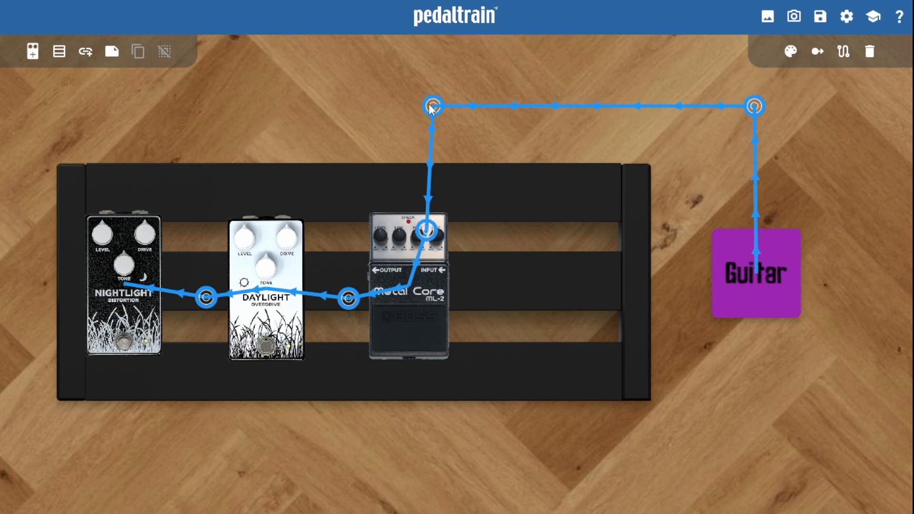
{"action": "left_click_drag", "start_coordinate": [431, 106], "coordinate": [427, 103]}
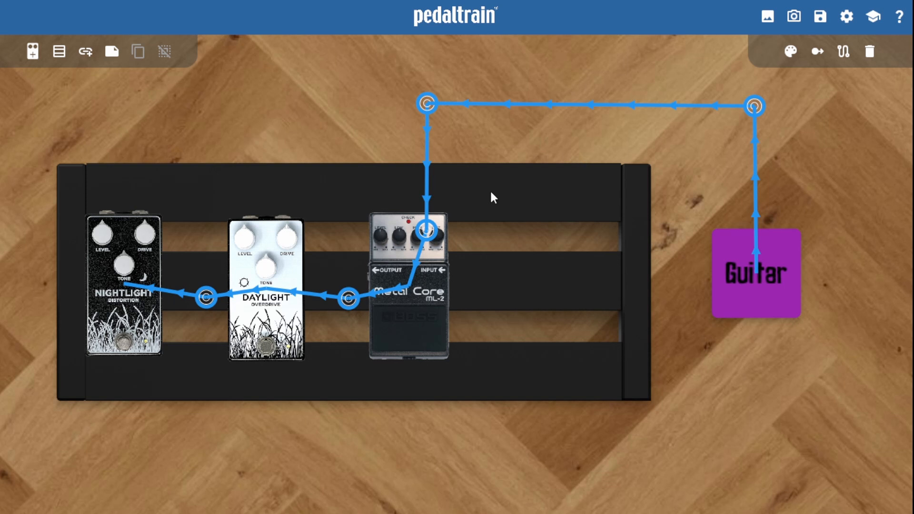
{"action": "left_click_drag", "start_coordinate": [190, 261], "coordinate": [144, 243]}
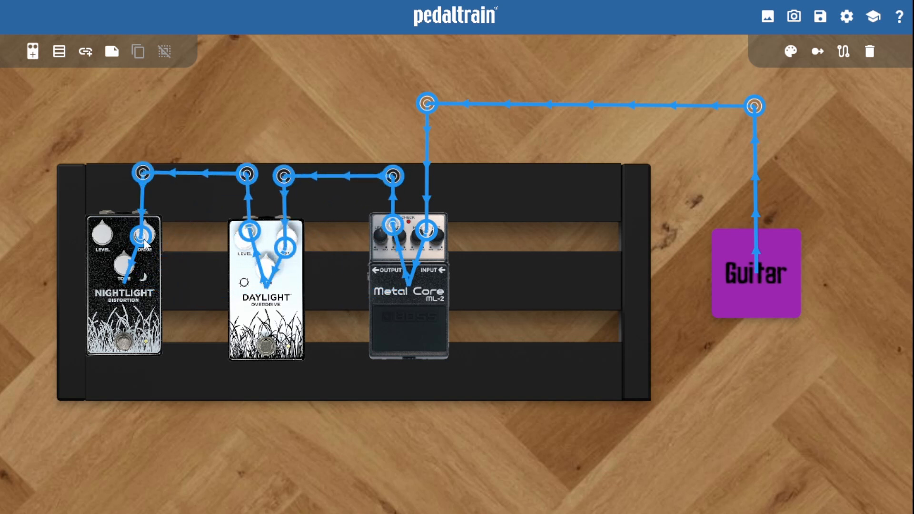
{"action": "left_click", "coordinate": [285, 134]}
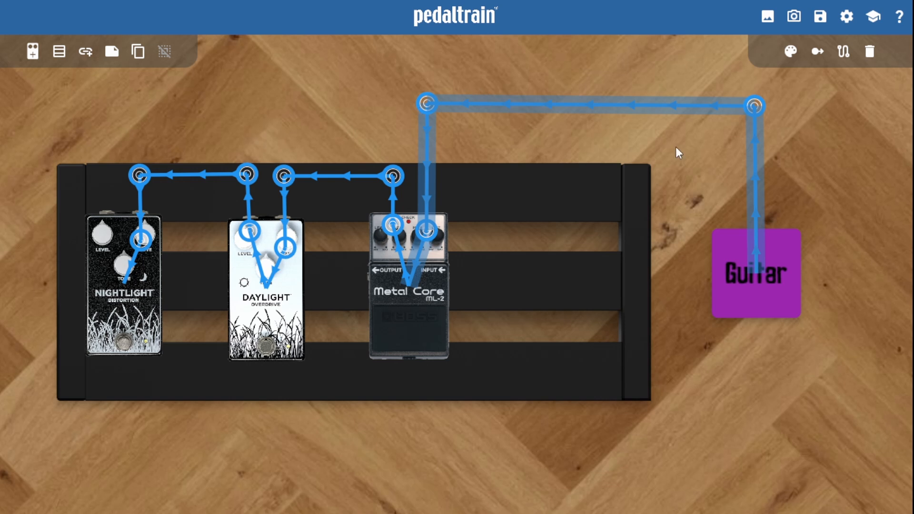
Step: Cycle the wire between the Guitar note and Metal Core through the available colors back to blue, and deselect it
{"action": "left_click", "coordinate": [790, 59]}
{"action": "left_click", "coordinate": [789, 58]}
{"action": "left_click", "coordinate": [790, 58]}
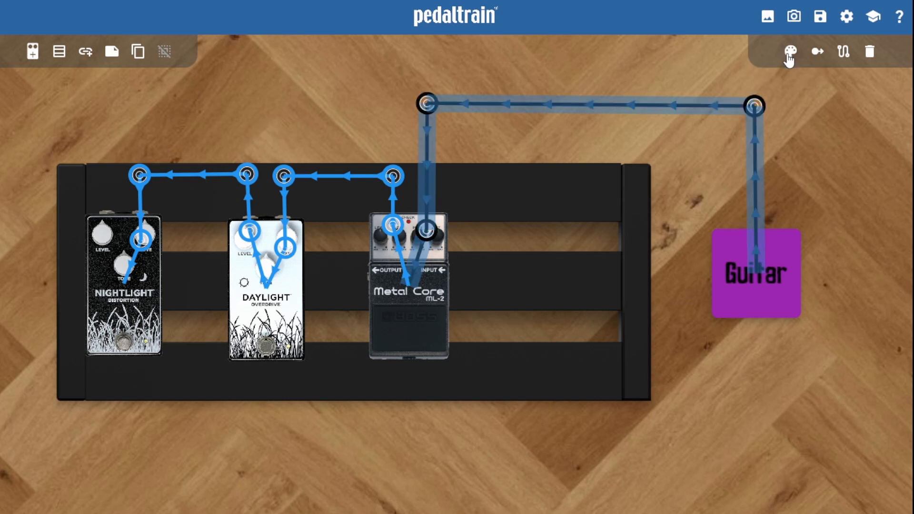
{"action": "left_click", "coordinate": [789, 58]}
{"action": "left_click", "coordinate": [790, 58]}
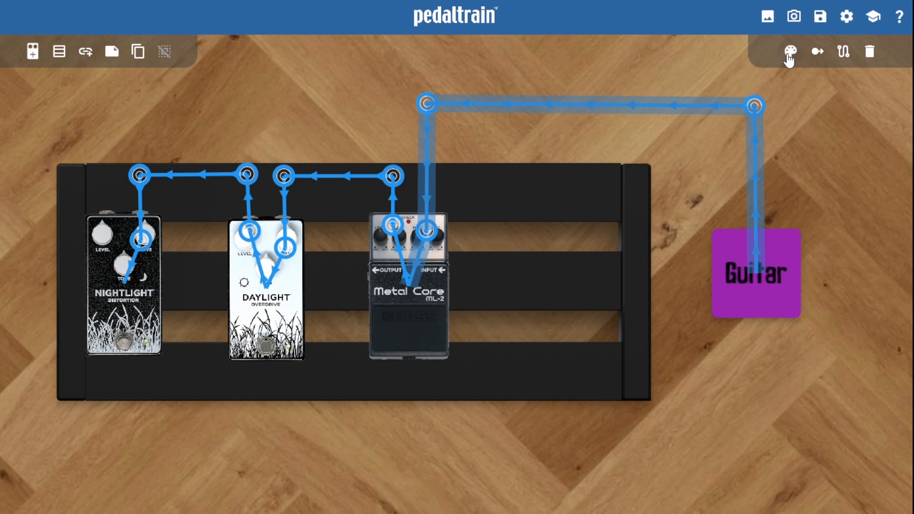
{"action": "left_click", "coordinate": [759, 110]}
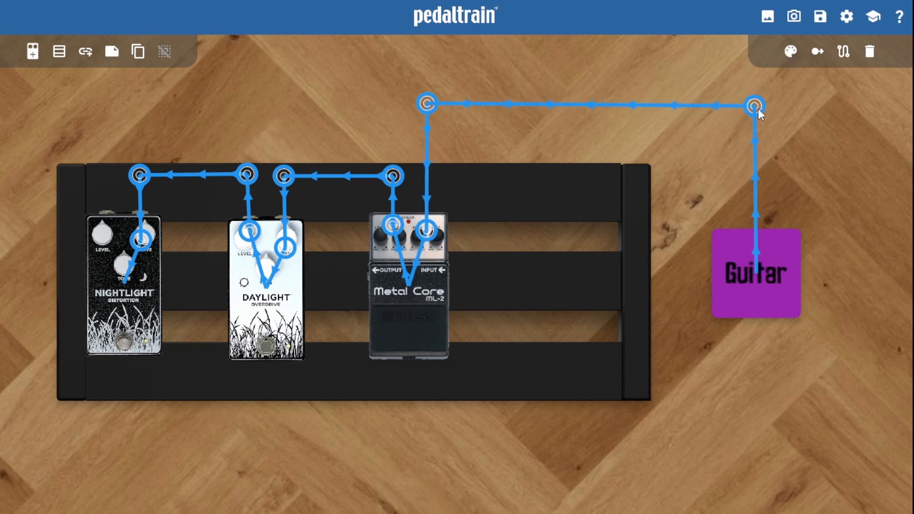
Step: Delete the blue wire between the Guitar note and Metal Core, and connect a new wire from Metal Core to the note
{"action": "left_click", "coordinate": [758, 110]}
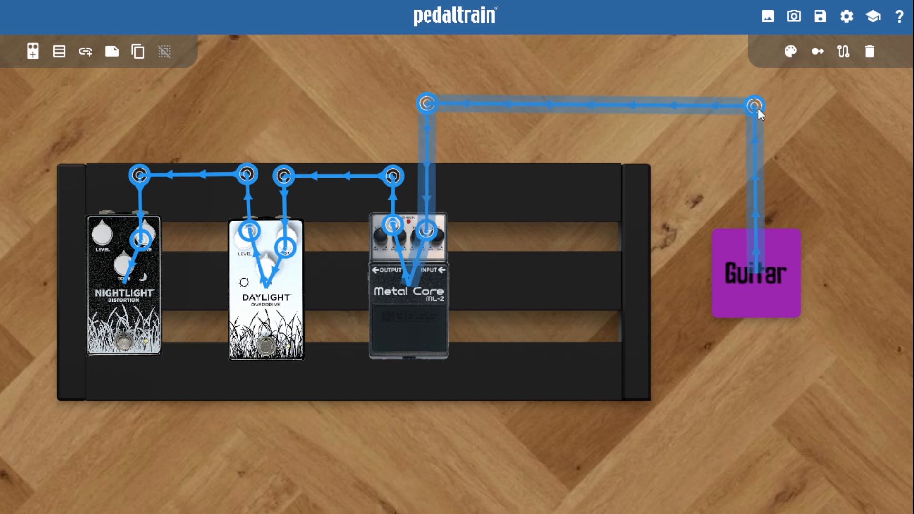
{"action": "left_click", "coordinate": [869, 53]}
{"action": "left_click", "coordinate": [403, 237]}
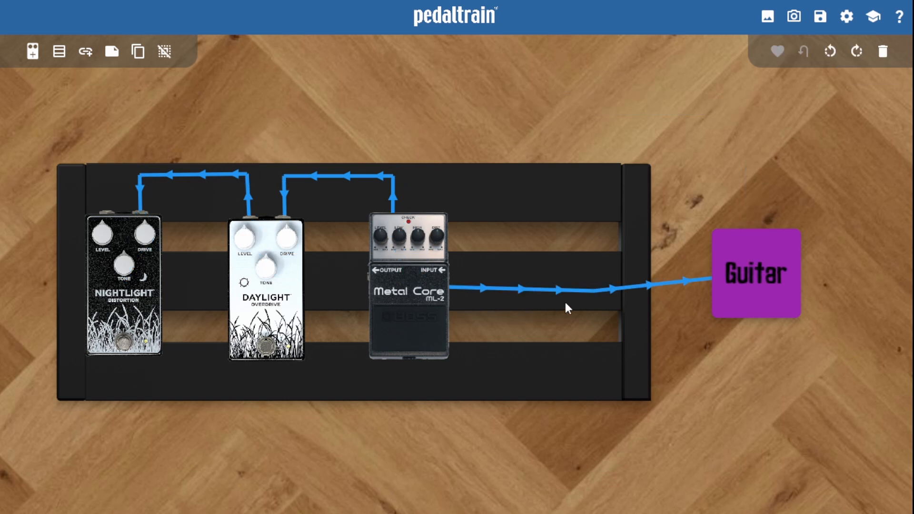
Step: Reverse the new wire so it runs from Guitar to Metal Core, and route it above the board with four bend points
{"action": "left_click_drag", "start_coordinate": [740, 265], "coordinate": [671, 131]}
{"action": "left_click_drag", "start_coordinate": [718, 274], "coordinate": [680, 273]}
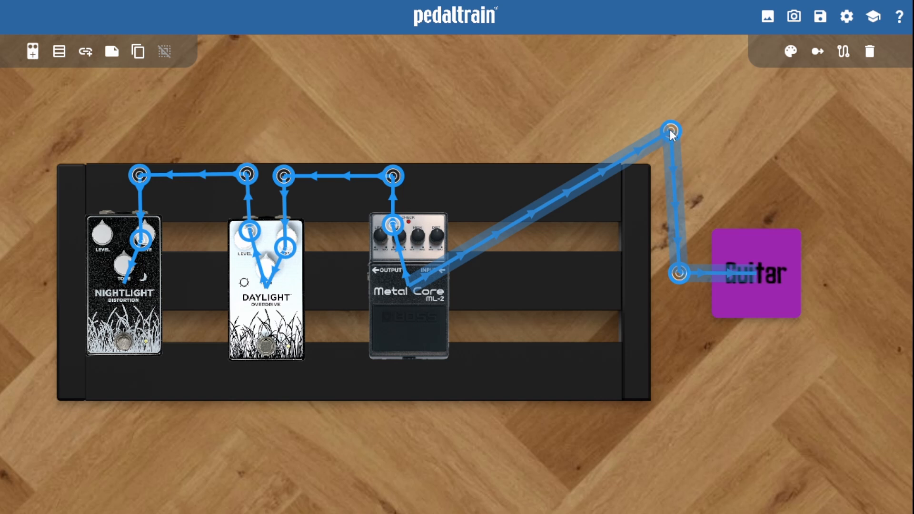
{"action": "left_click", "coordinate": [845, 58]}
{"action": "left_click_drag", "start_coordinate": [516, 222], "coordinate": [435, 134]}
{"action": "left_click_drag", "start_coordinate": [423, 205], "coordinate": [433, 238]}
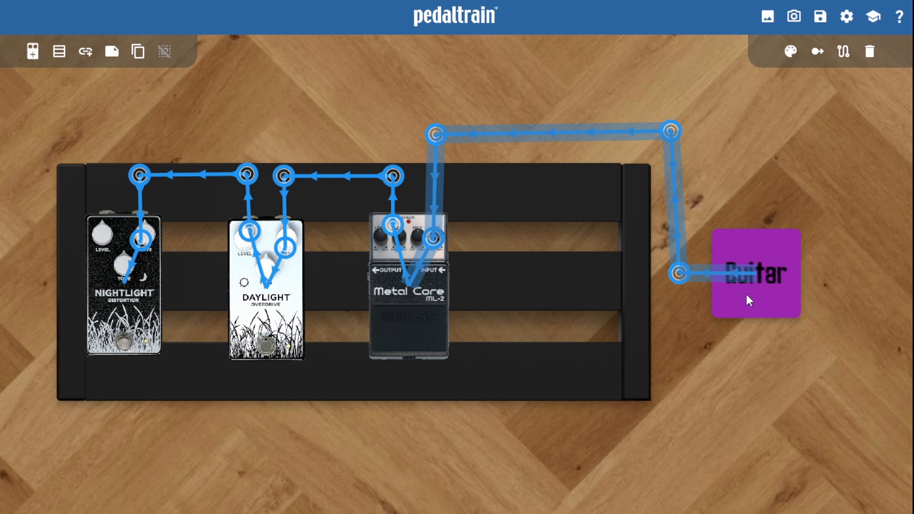
Step: Add a second wire from the Metal Core pedal to the Daylight pedal
{"action": "scroll", "coordinate": [456, 280], "scroll_direction": "down", "scroll_amount": 3}
{"action": "left_click", "coordinate": [413, 305]}
{"action": "left_click", "coordinate": [328, 300], "text": "shift"}
{"action": "left_click", "coordinate": [85, 51]}
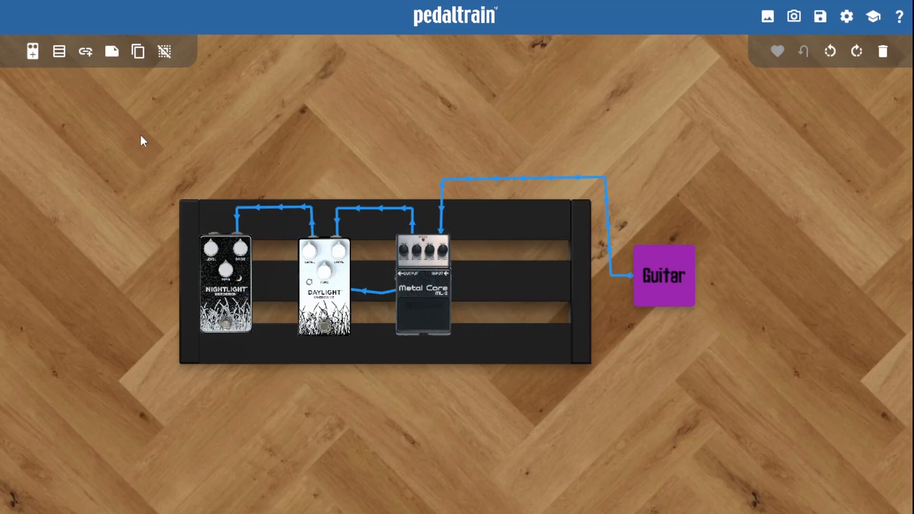
Step: Color the second Metal Core–Daylight wire red and route it squarely just below the blue wire between the pedals' upper edges
{"action": "left_click", "coordinate": [376, 291]}
{"action": "left_click", "coordinate": [791, 52]}
{"action": "left_click_drag", "start_coordinate": [381, 293], "coordinate": [366, 269]}
{"action": "left_click_drag", "start_coordinate": [394, 277], "coordinate": [401, 246]}
{"action": "left_click_drag", "start_coordinate": [366, 269], "coordinate": [400, 220]}
{"action": "left_click_drag", "start_coordinate": [363, 253], "coordinate": [345, 219]}
{"action": "left_click_drag", "start_coordinate": [335, 252], "coordinate": [344, 258]}
{"action": "left_click", "coordinate": [484, 138]}
{"action": "scroll", "coordinate": [484, 138], "scroll_direction": "up", "scroll_amount": 4}
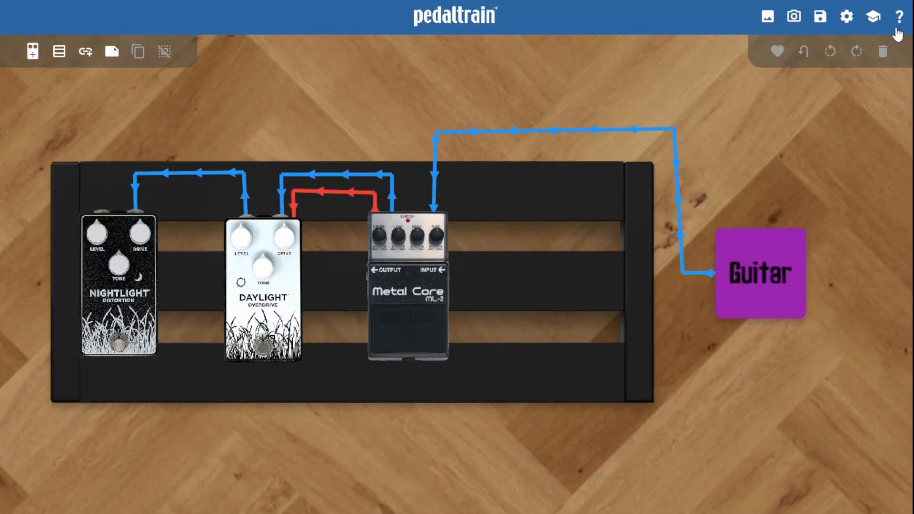
Step: Try different wire arrow sizes and spacings in the settings, ending with slightly larger and slightly wider-spaced arrows
{"action": "left_click", "coordinate": [847, 18]}
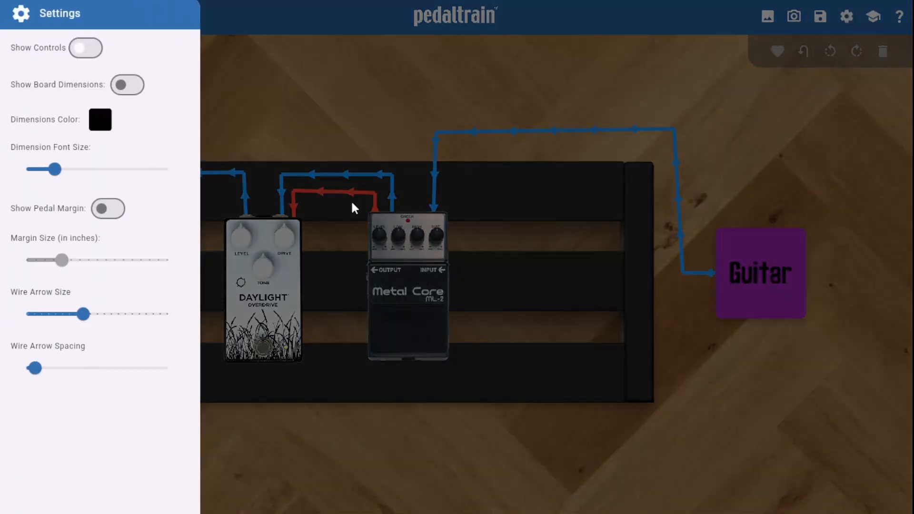
{"action": "left_click_drag", "start_coordinate": [82, 315], "coordinate": [119, 314]}
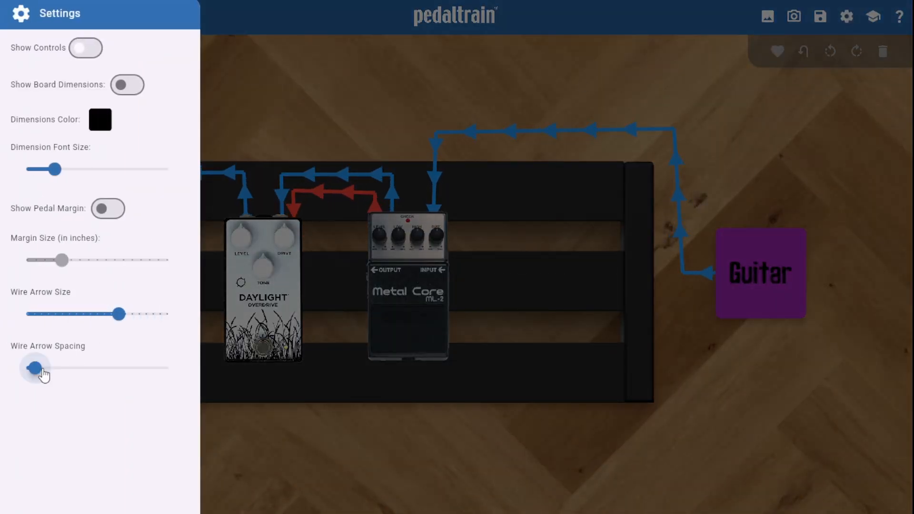
{"action": "mouse_move", "coordinate": [37, 371]}
{"action": "left_mouse_down"}
{"action": "mouse_move", "coordinate": [90, 379]}
{"action": "mouse_move", "coordinate": [30, 368]}
{"action": "left_mouse_up"}
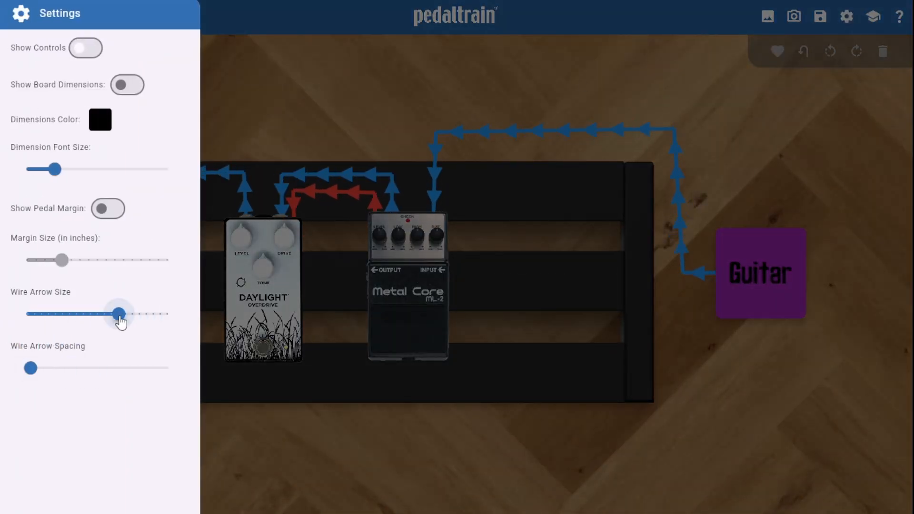
{"action": "left_click_drag", "start_coordinate": [119, 315], "coordinate": [26, 314]}
{"action": "left_click", "coordinate": [650, 388]}
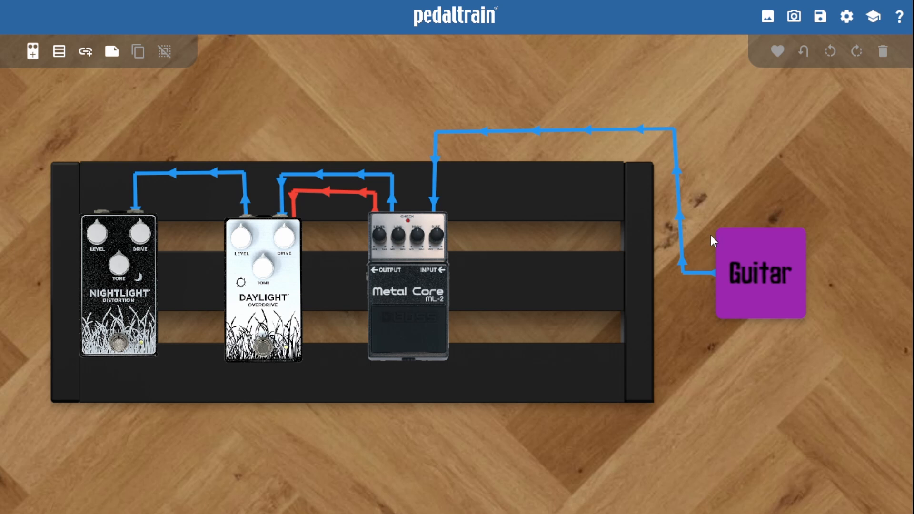
Step: Nudge the Metal Core pedal slightly down and to the left on the board
{"action": "left_click", "coordinate": [543, 194]}
{"action": "mouse_move", "coordinate": [407, 282]}
{"action": "left_mouse_down"}
{"action": "mouse_move", "coordinate": [470, 344]}
{"action": "mouse_move", "coordinate": [376, 271]}
{"action": "mouse_move", "coordinate": [396, 290]}
{"action": "left_mouse_up"}
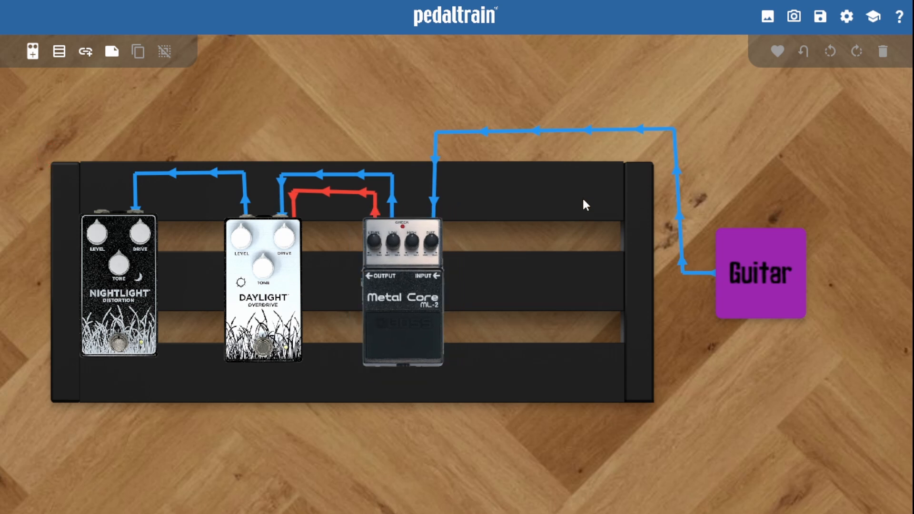
Step: Try rotating the Nightlight pedal to the left, then turn it back upright and deselect it
{"action": "left_click", "coordinate": [120, 297]}
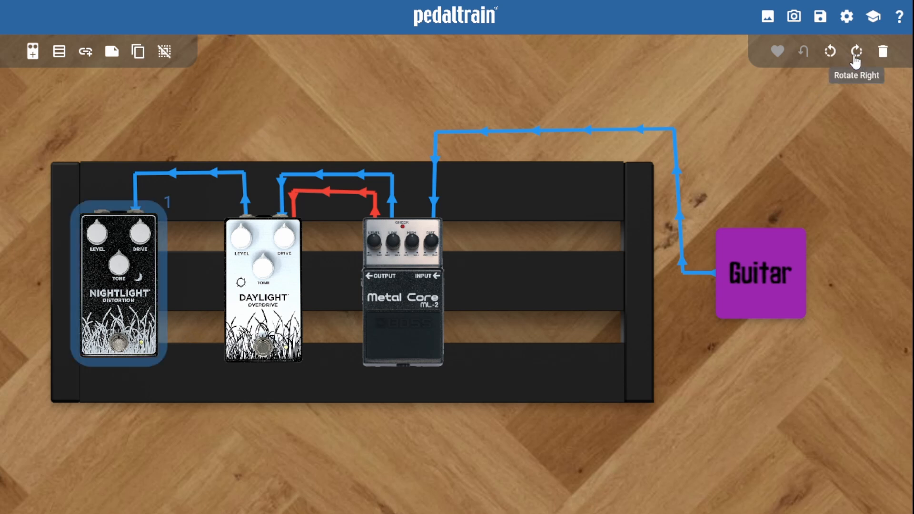
{"action": "left_click", "coordinate": [831, 52]}
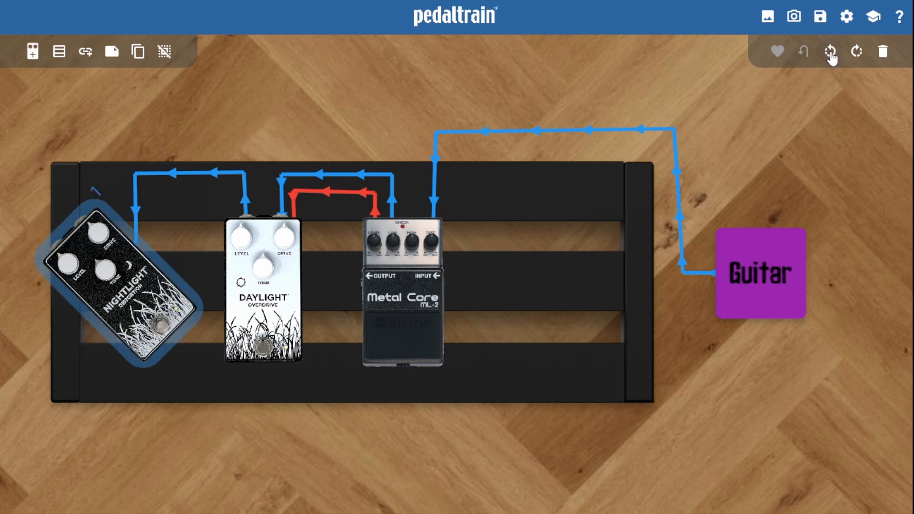
{"action": "left_click", "coordinate": [831, 52]}
{"action": "left_click", "coordinate": [857, 52]}
{"action": "left_click", "coordinate": [857, 52]}
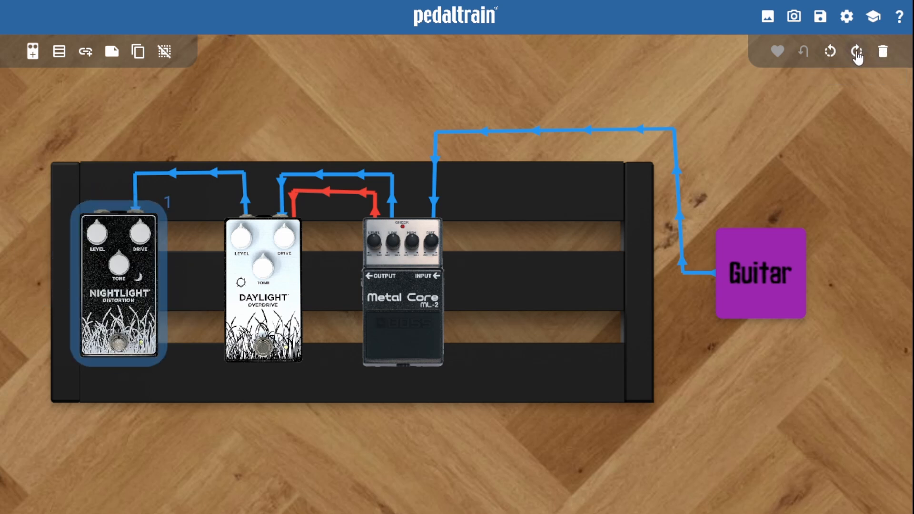
{"action": "left_click", "coordinate": [616, 192]}
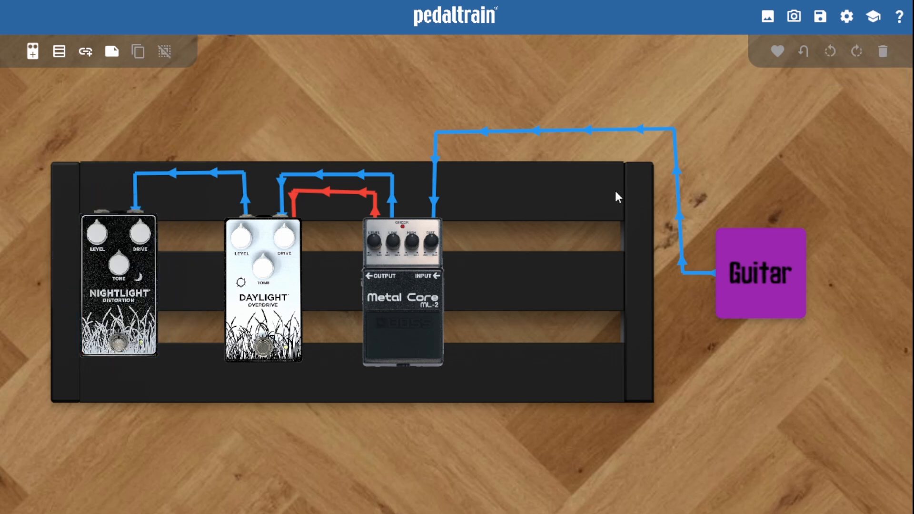
Step: Try the Bright Red Hook Loop Love color on the board's rails, and remove it again
{"action": "left_click", "coordinate": [614, 196]}
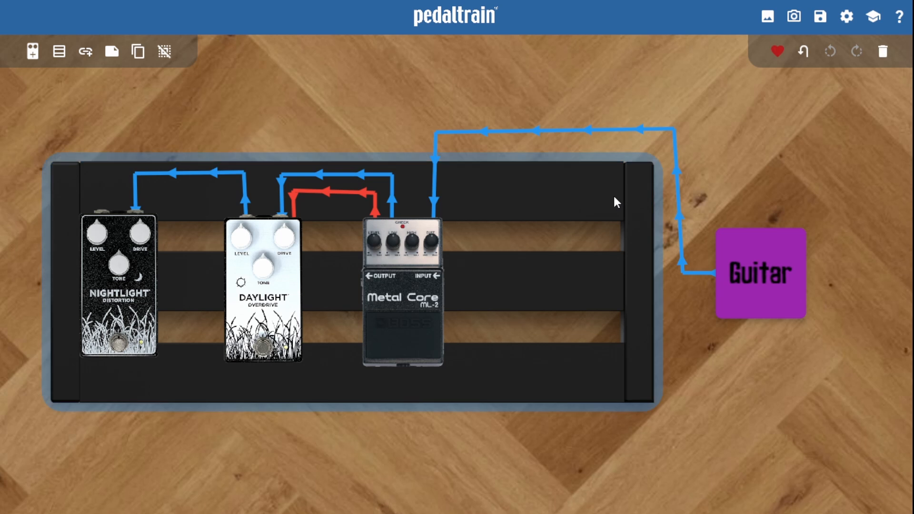
{"action": "left_click", "coordinate": [778, 52]}
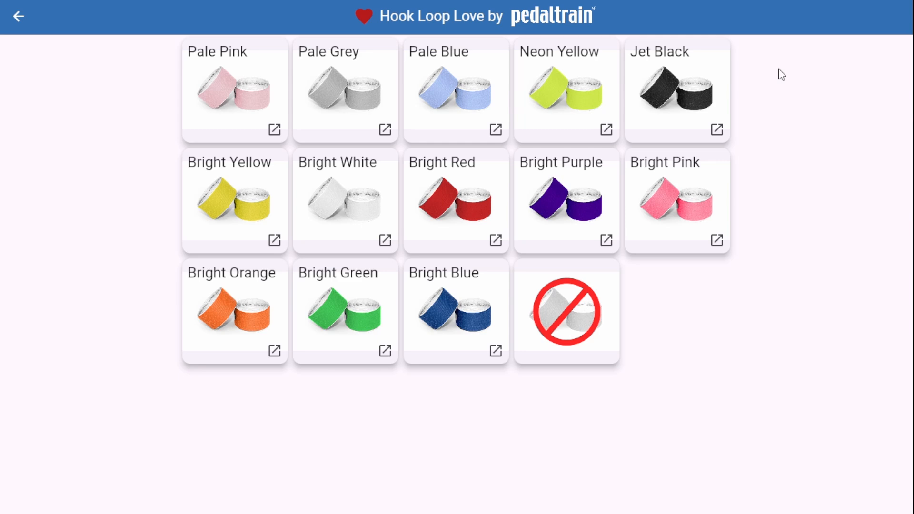
{"action": "left_click", "coordinate": [451, 200]}
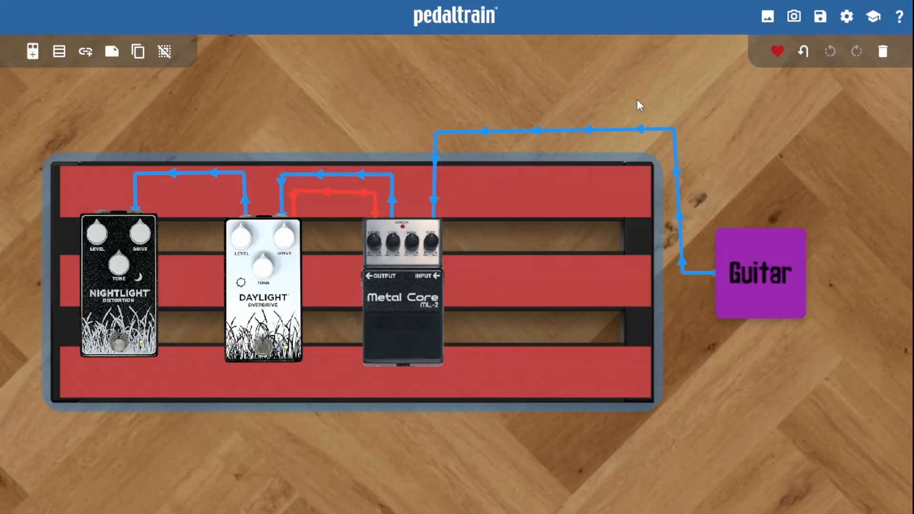
{"action": "left_click", "coordinate": [777, 53]}
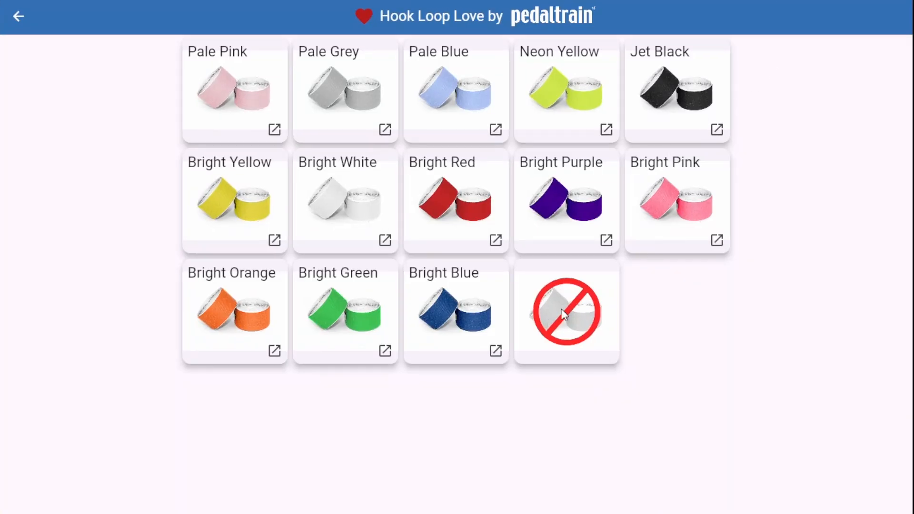
{"action": "left_click", "coordinate": [563, 314]}
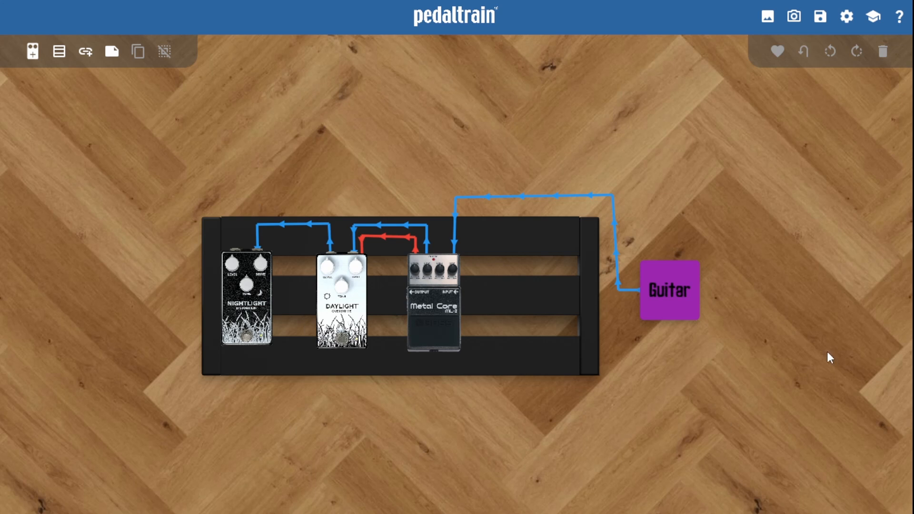
Step: Try the grey carpet, stained concrete and transparent backgrounds behind the pedalboard
{"action": "left_click", "coordinate": [767, 20]}
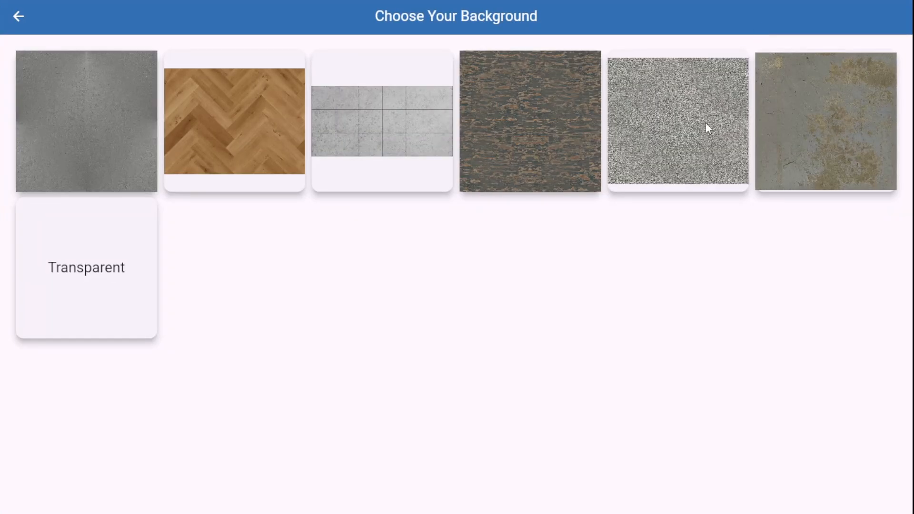
{"action": "left_click", "coordinate": [706, 129]}
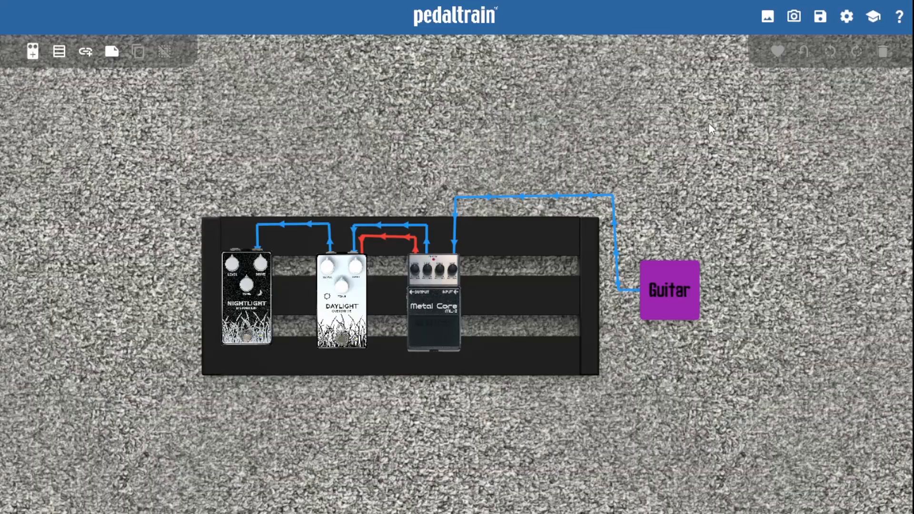
{"action": "left_click", "coordinate": [767, 17]}
{"action": "left_click", "coordinate": [801, 110]}
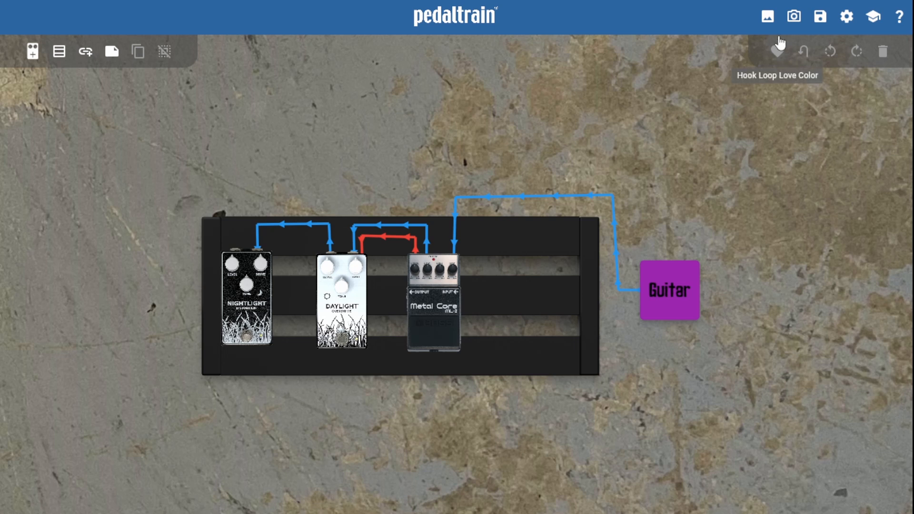
{"action": "left_click", "coordinate": [766, 16]}
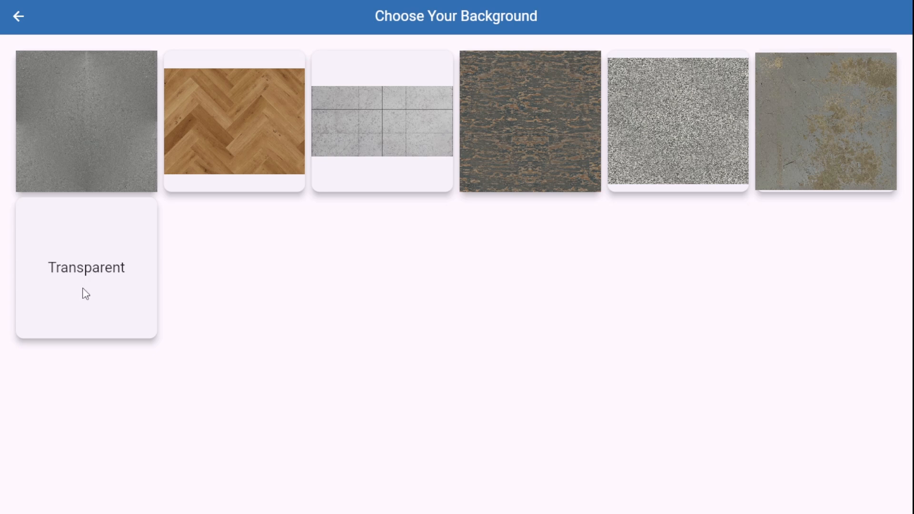
{"action": "left_click", "coordinate": [86, 294]}
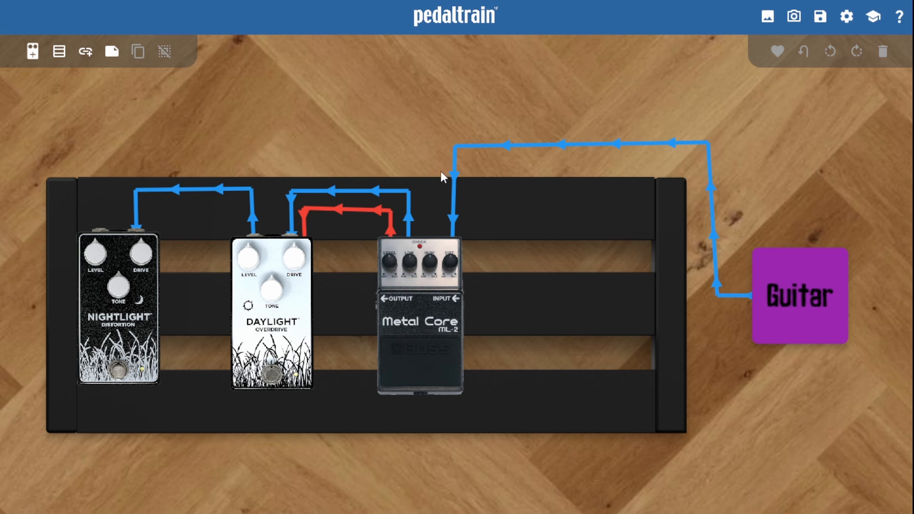
Step: Share a snapshot of the layout, and save the current board with the title Test Board
{"action": "left_click", "coordinate": [794, 19]}
{"action": "left_click", "coordinate": [820, 19]}
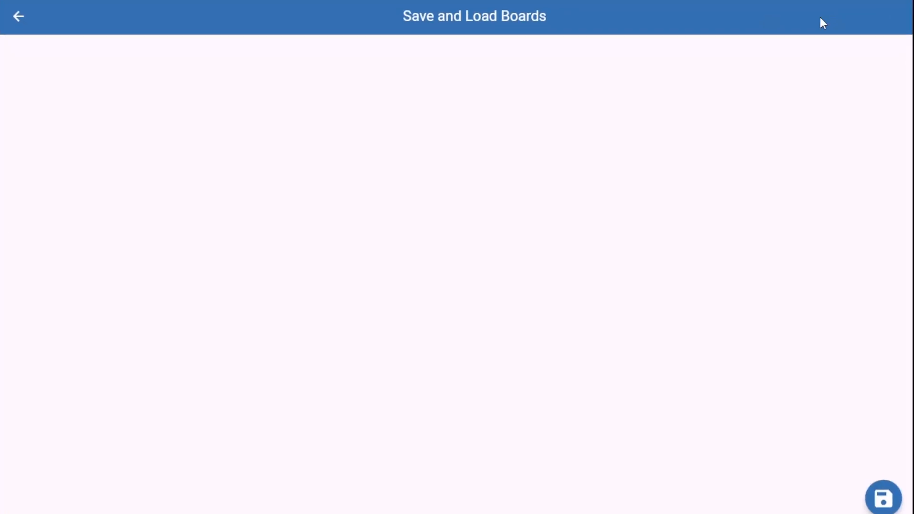
{"action": "left_click", "coordinate": [882, 507]}
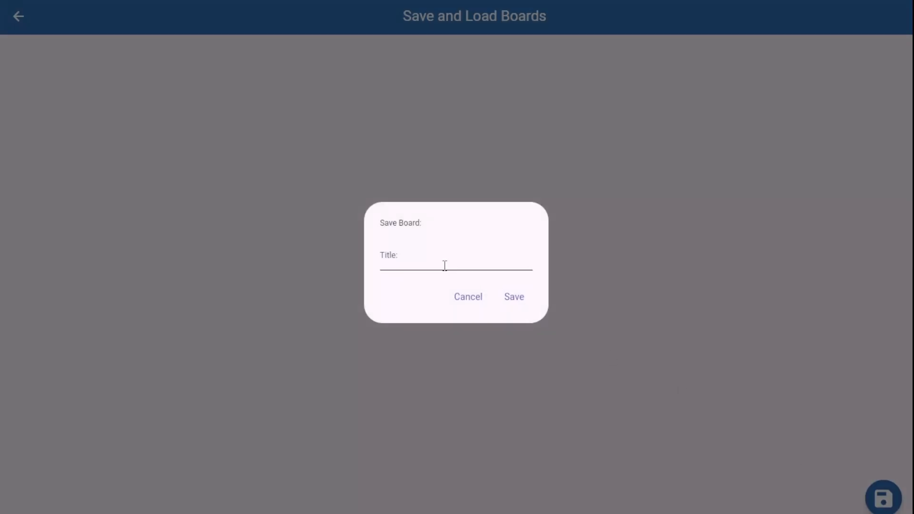
{"action": "type", "text": "Test Board"}
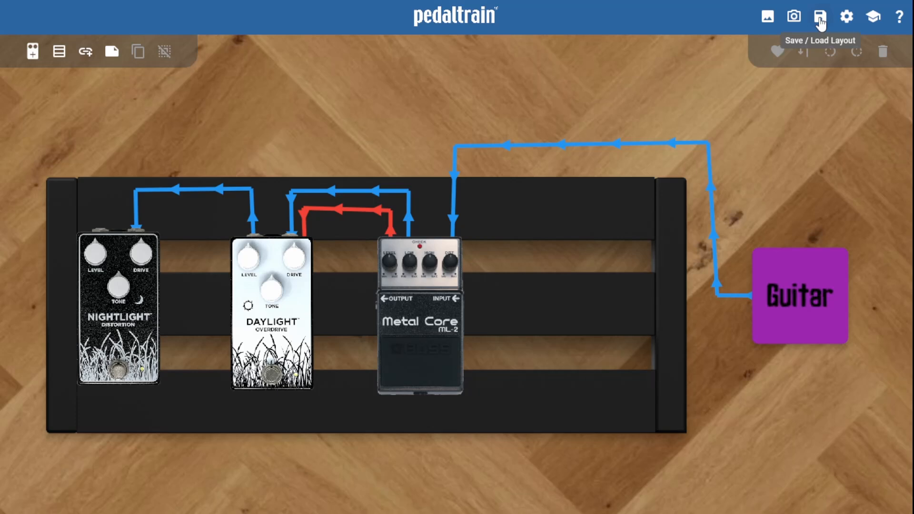
{"action": "left_click", "coordinate": [820, 19]}
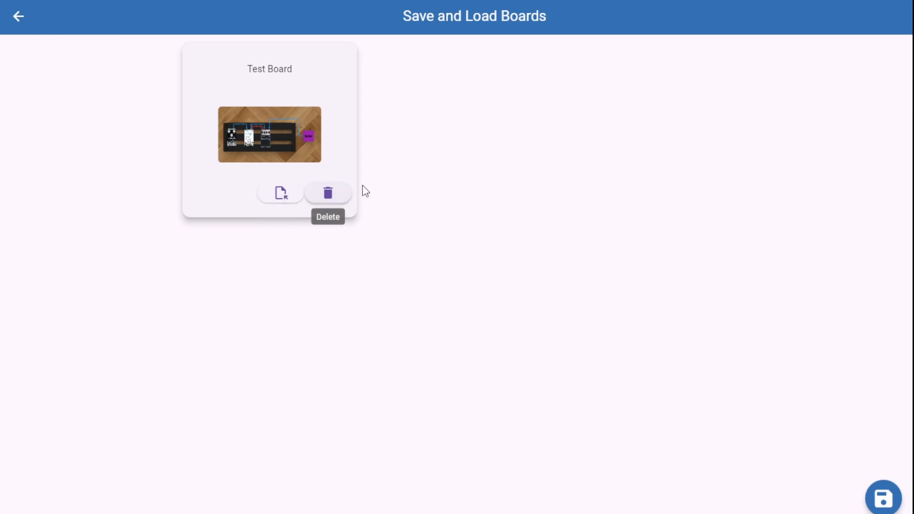
{"action": "left_click", "coordinate": [330, 196]}
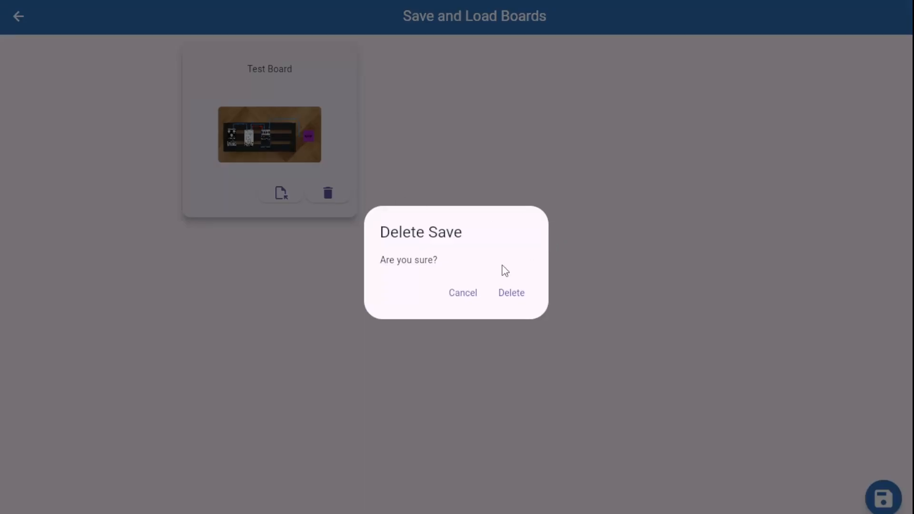
{"action": "left_click", "coordinate": [464, 293]}
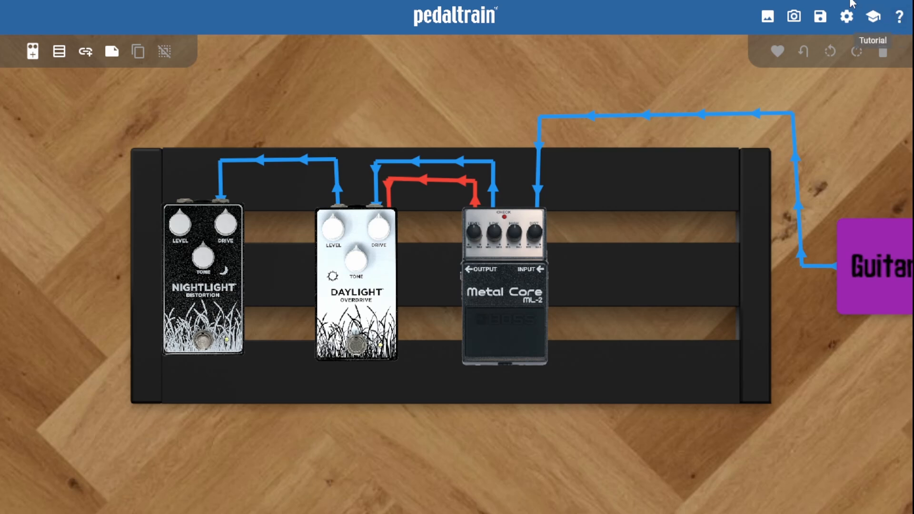
Step: Show the board dimensions beneath the pedalboard, with a larger font size and white text
{"action": "left_click", "coordinate": [847, 19]}
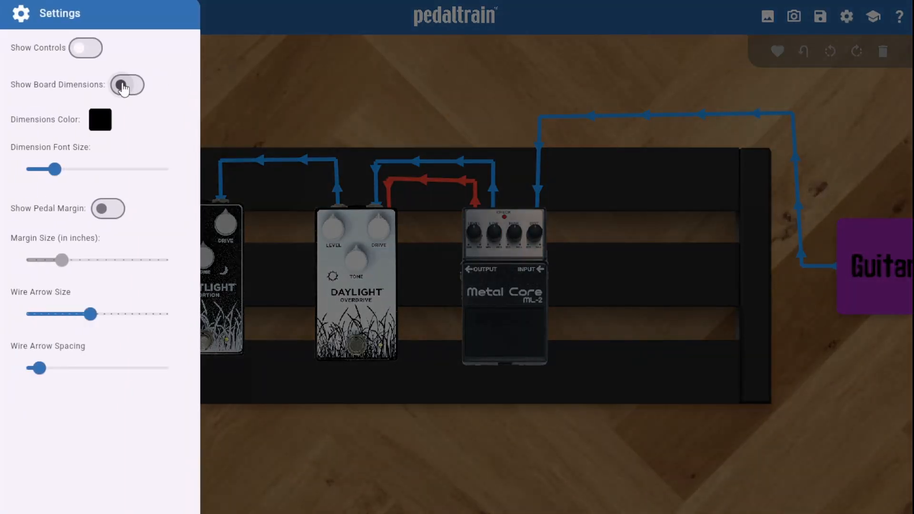
{"action": "left_click", "coordinate": [128, 87]}
{"action": "left_click", "coordinate": [226, 436]}
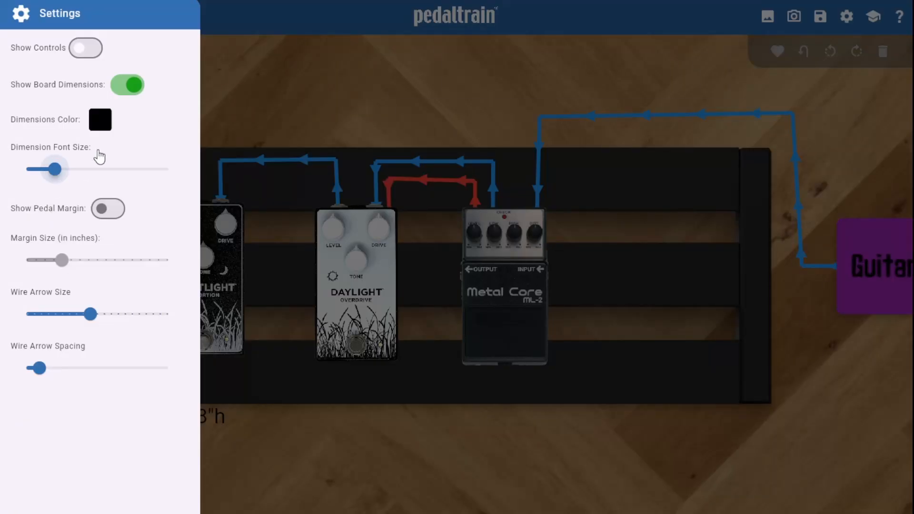
{"action": "left_click_drag", "start_coordinate": [58, 180], "coordinate": [80, 171]}
{"action": "left_click", "coordinate": [107, 123]}
{"action": "left_click", "coordinate": [554, 414]}
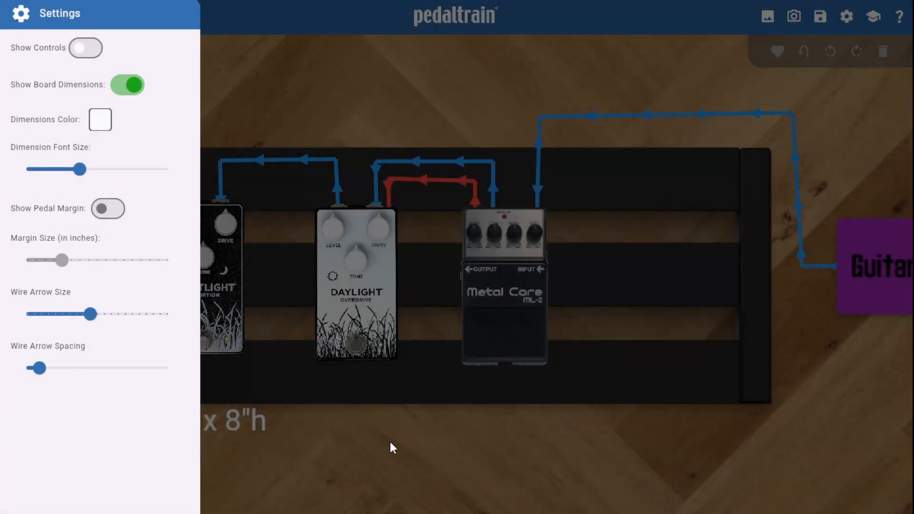
{"action": "left_click", "coordinate": [406, 463]}
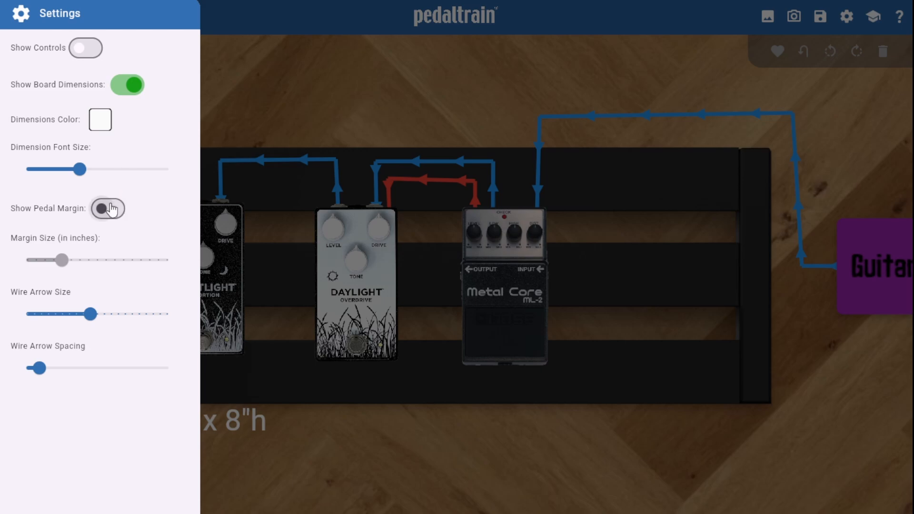
Step: Turn on the pedal margins and increase the margin size slightly
{"action": "left_click", "coordinate": [108, 213]}
{"action": "left_click", "coordinate": [351, 444]}
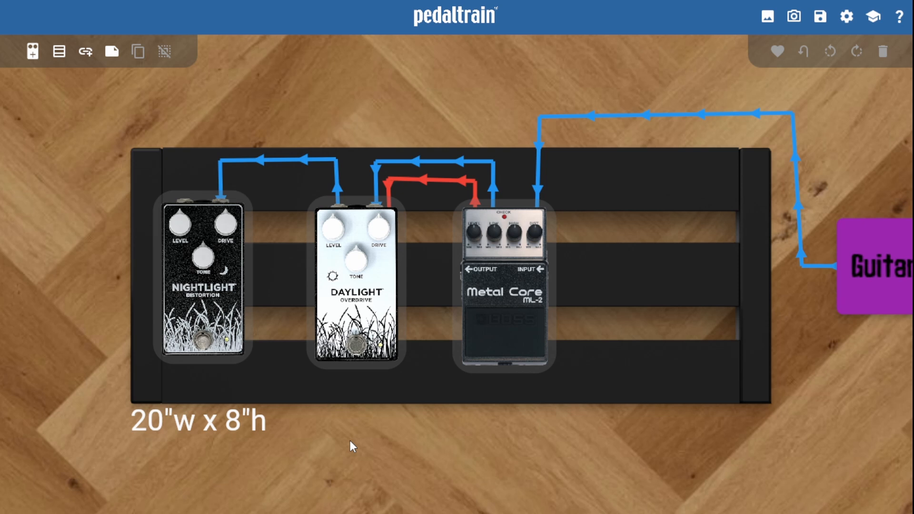
{"action": "left_click", "coordinate": [846, 17]}
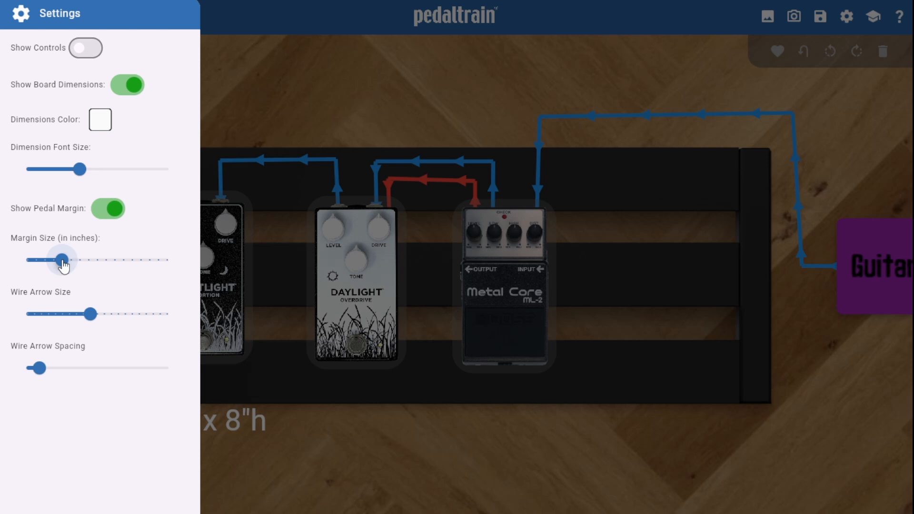
{"action": "left_click_drag", "start_coordinate": [64, 266], "coordinate": [78, 269]}
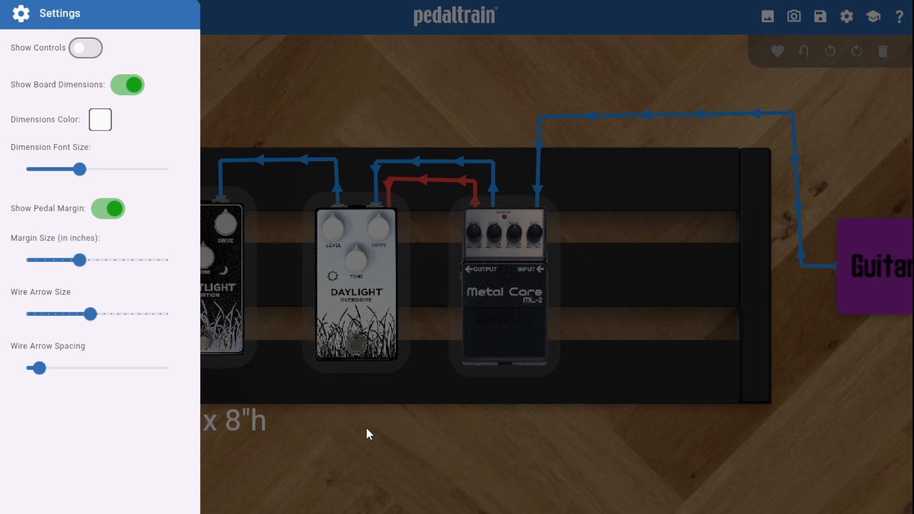
{"action": "left_click", "coordinate": [378, 462]}
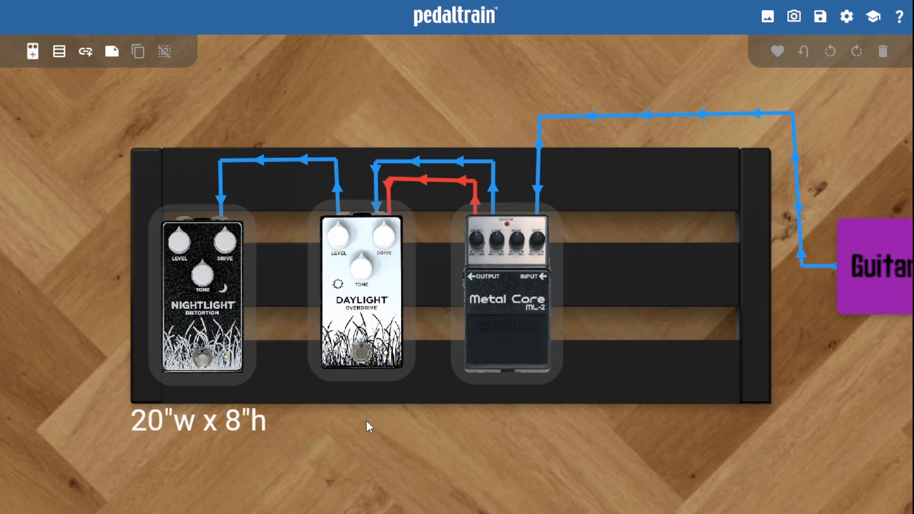